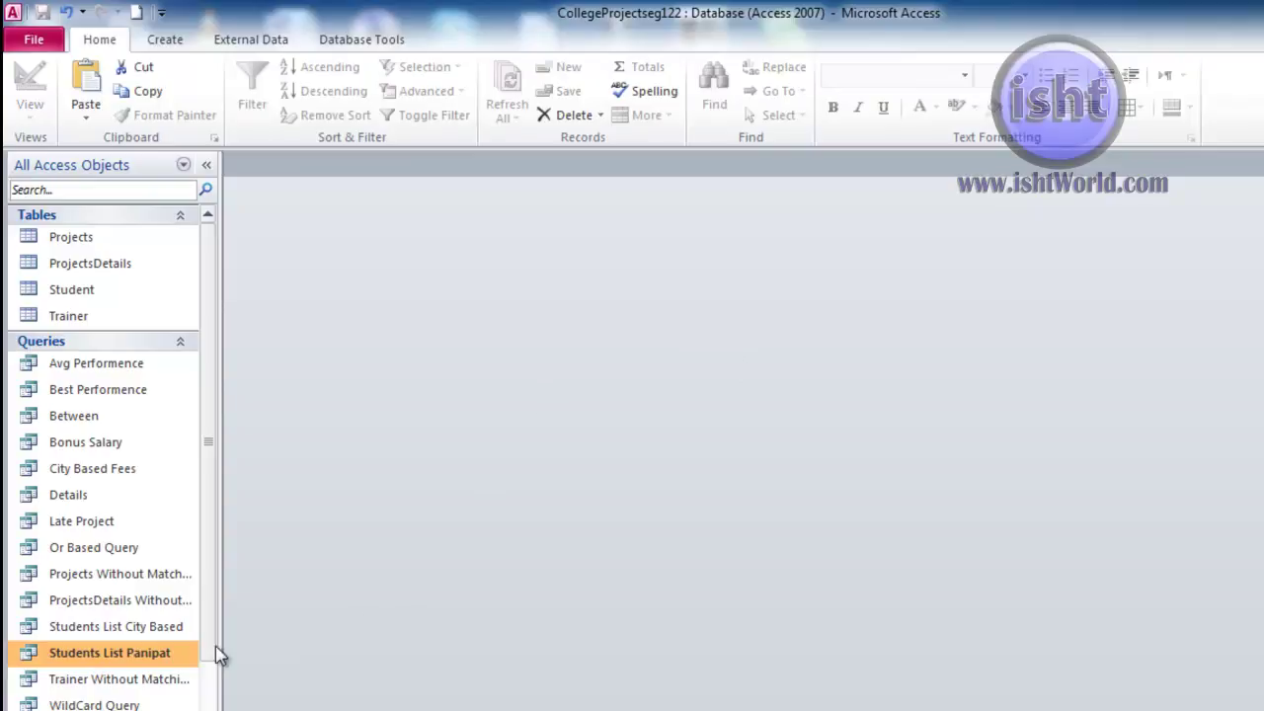
Step: Run the Students List City Based query for the city Panipat, and close its results
click(119, 637)
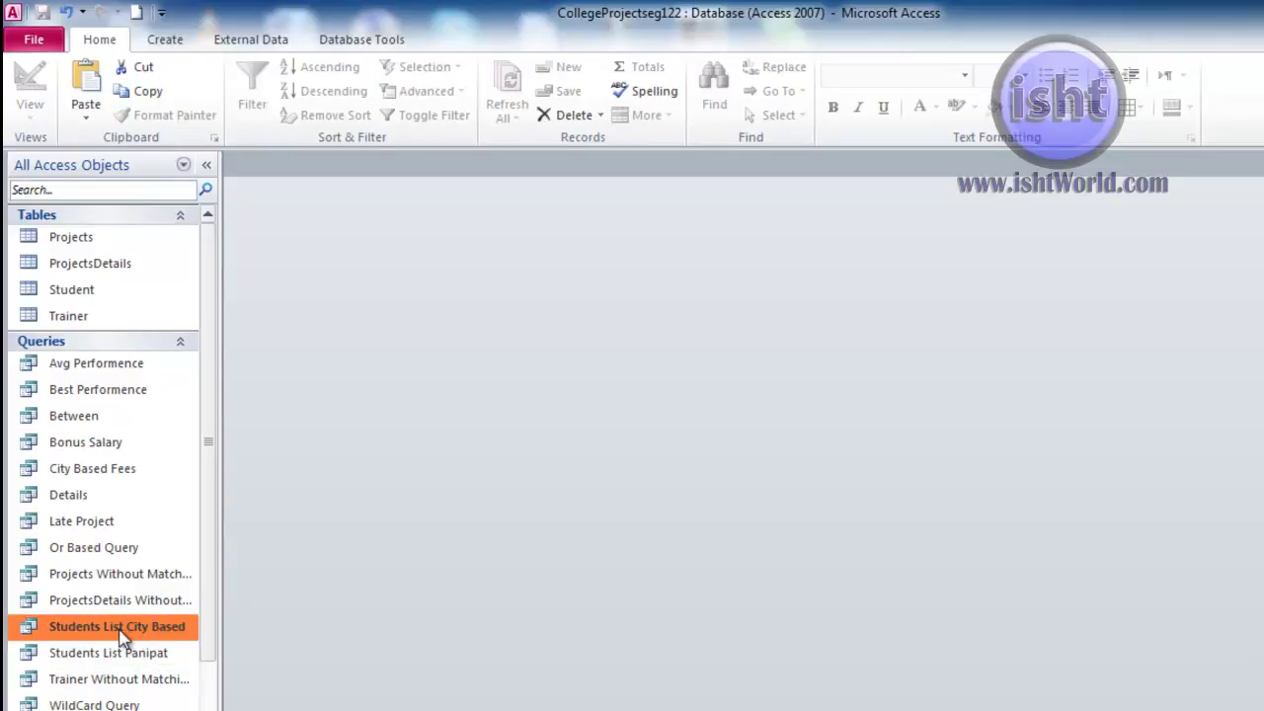
double_click(123, 637)
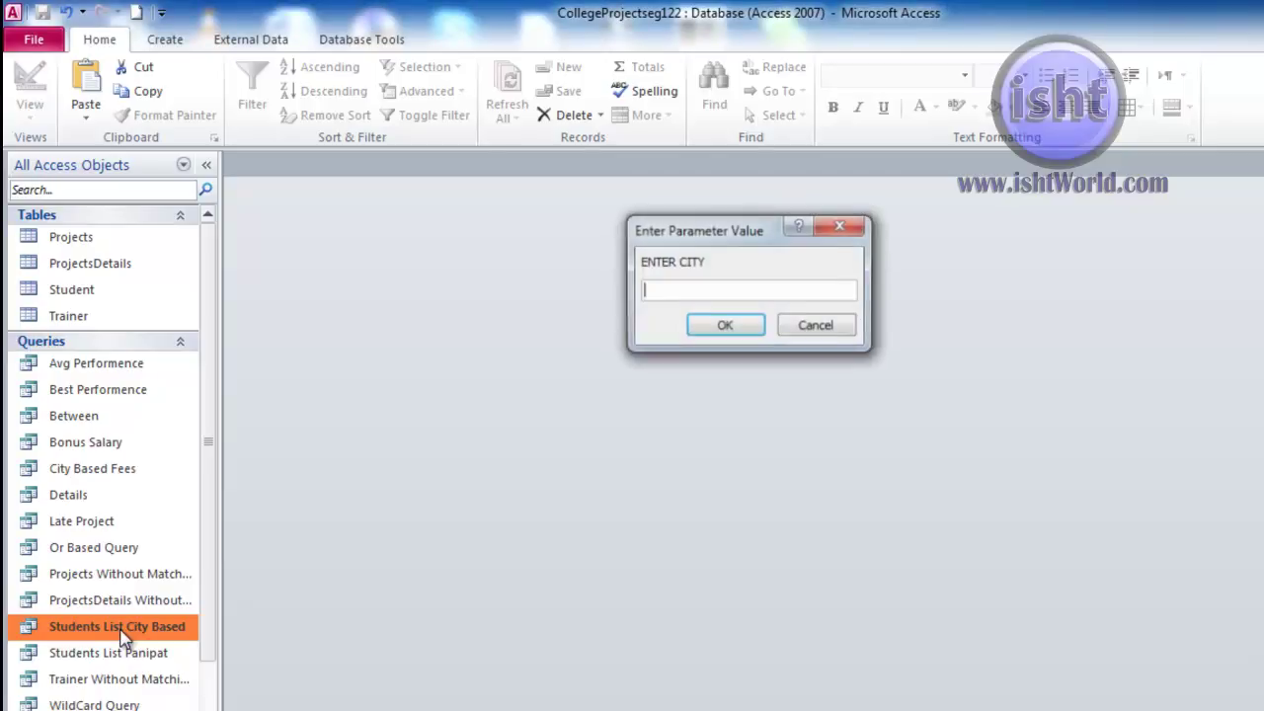
drag(665, 227, 602, 309)
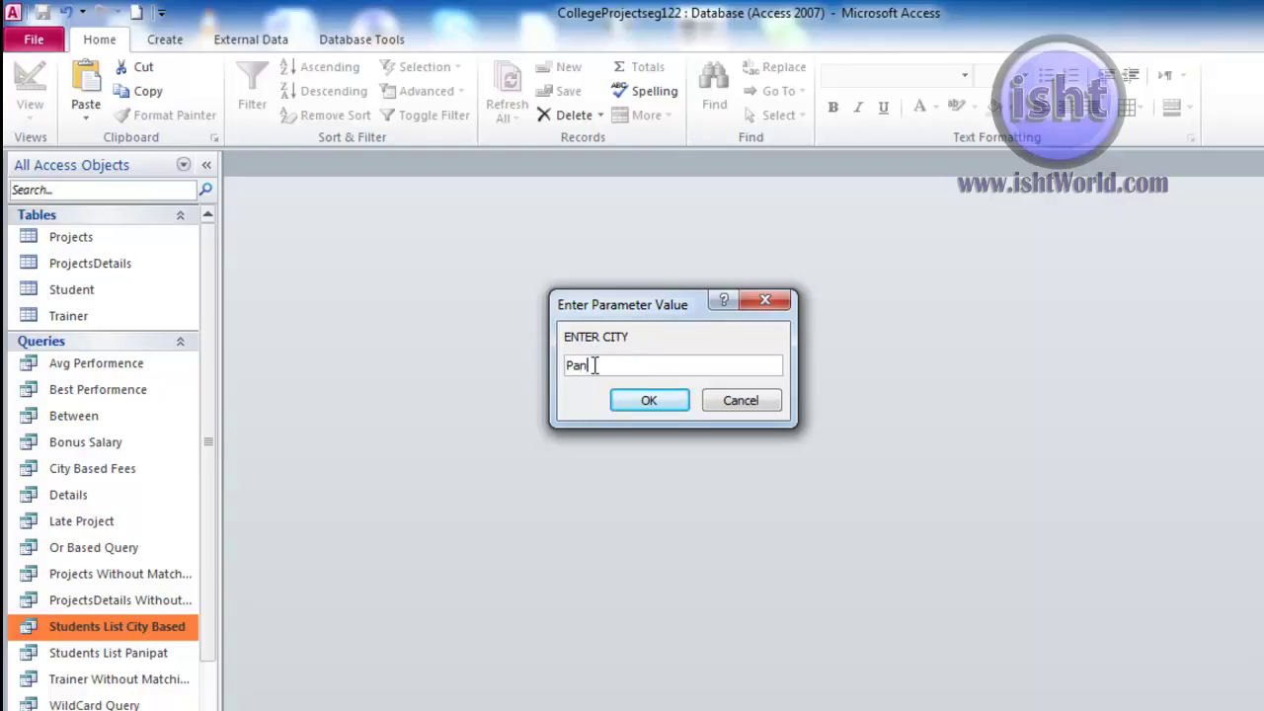
text(at)
click(640, 415)
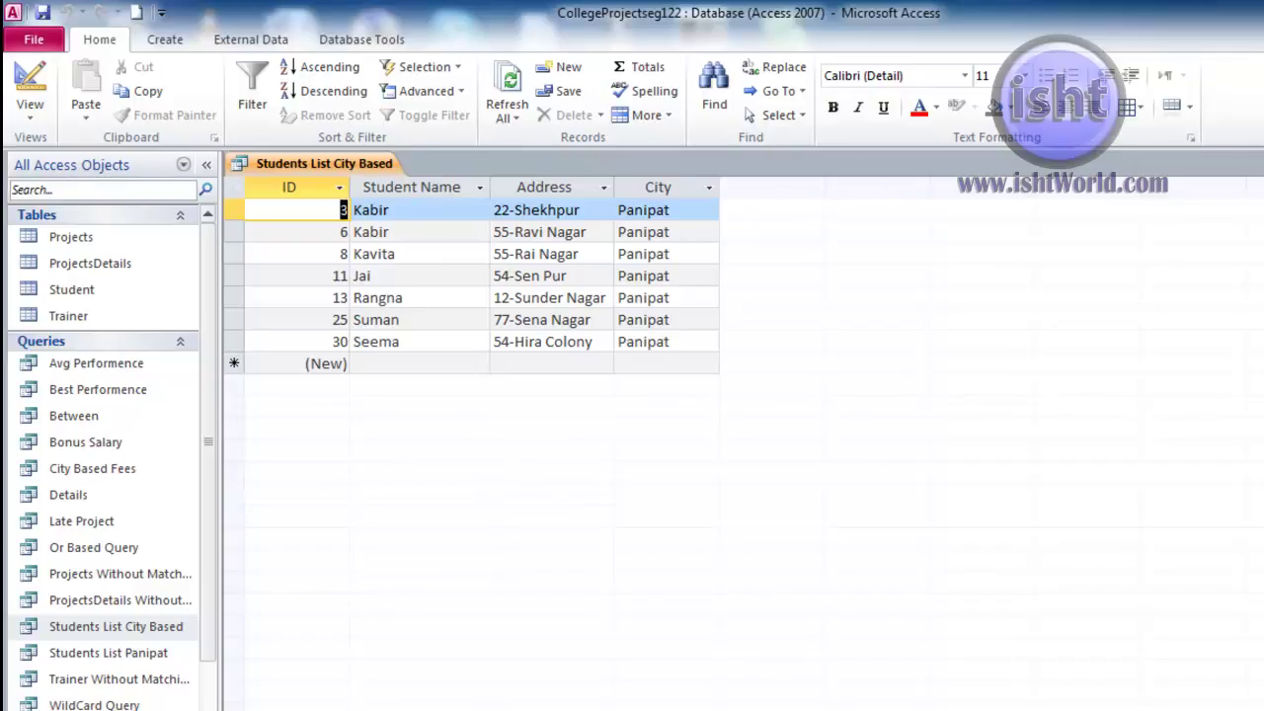
key(ctrl+w)
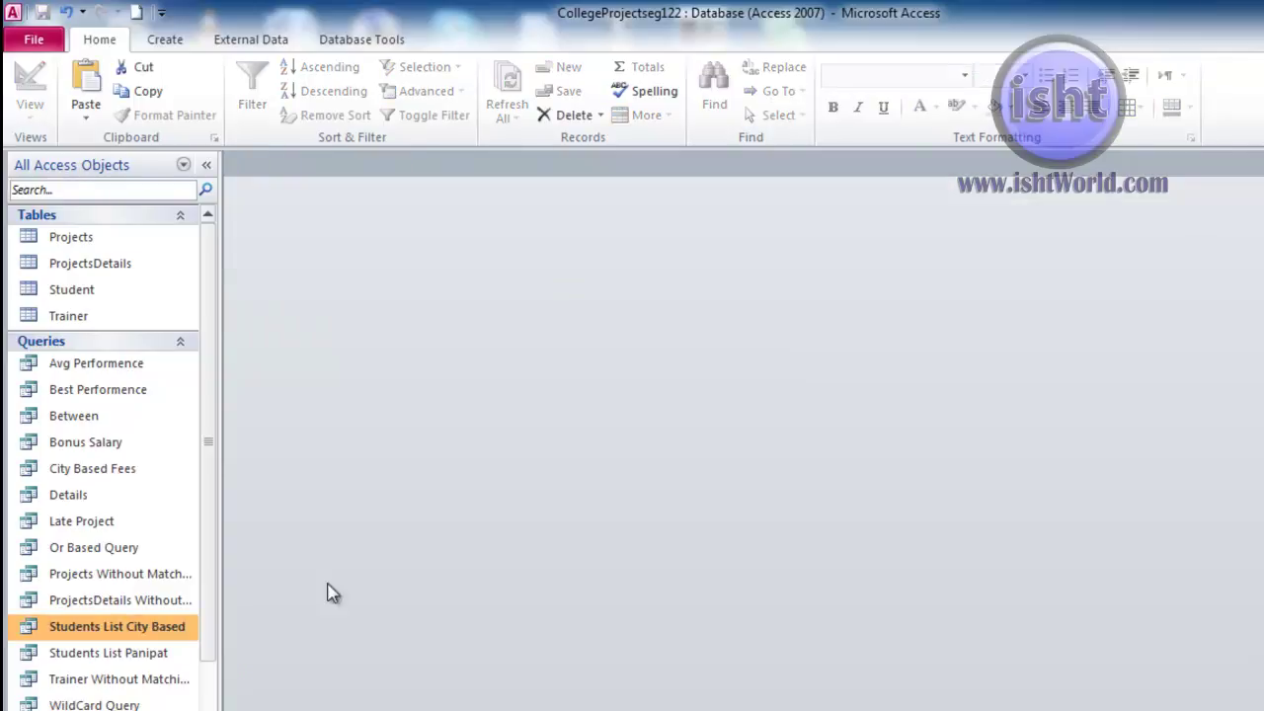
Step: Run the Students List City Based query again with Ambala as the city, and close its results
double_click(126, 628)
text(Ambala)
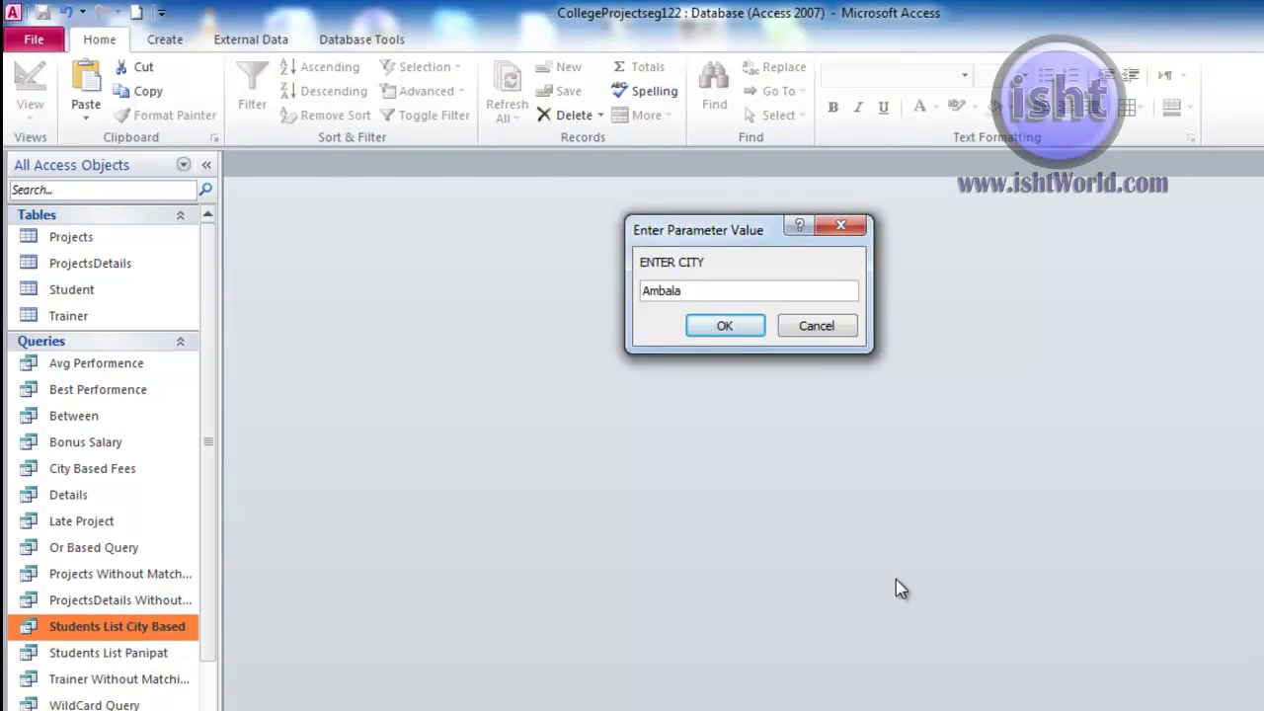
click(698, 328)
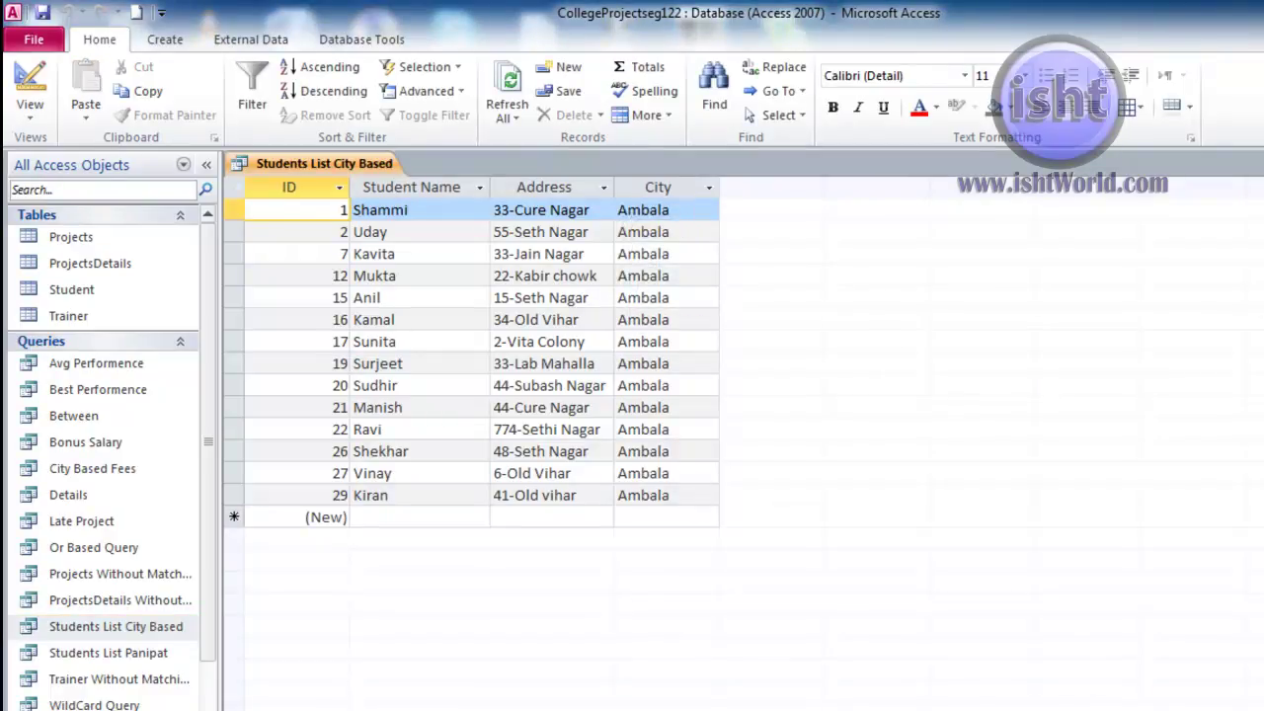
key(ctrl+w)
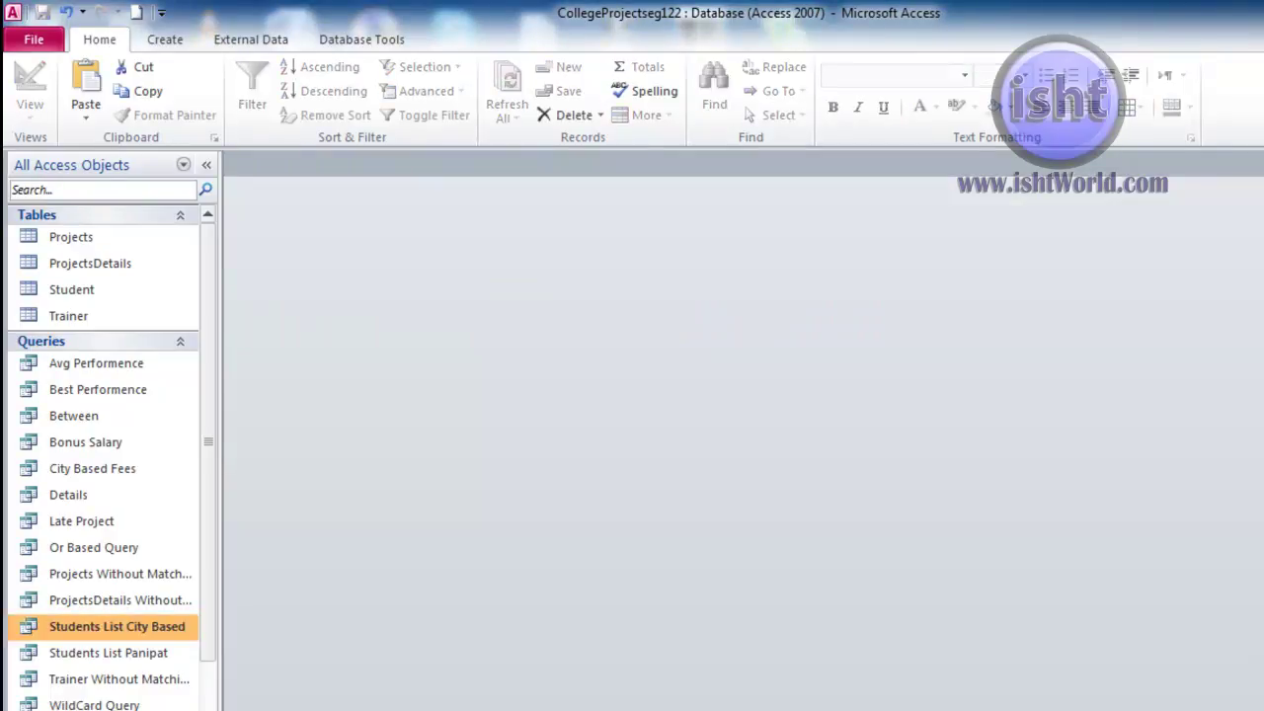
Step: Open the Students List City Based query in Design View and examine the City field and its criterion
right_click(158, 626)
click(215, 355)
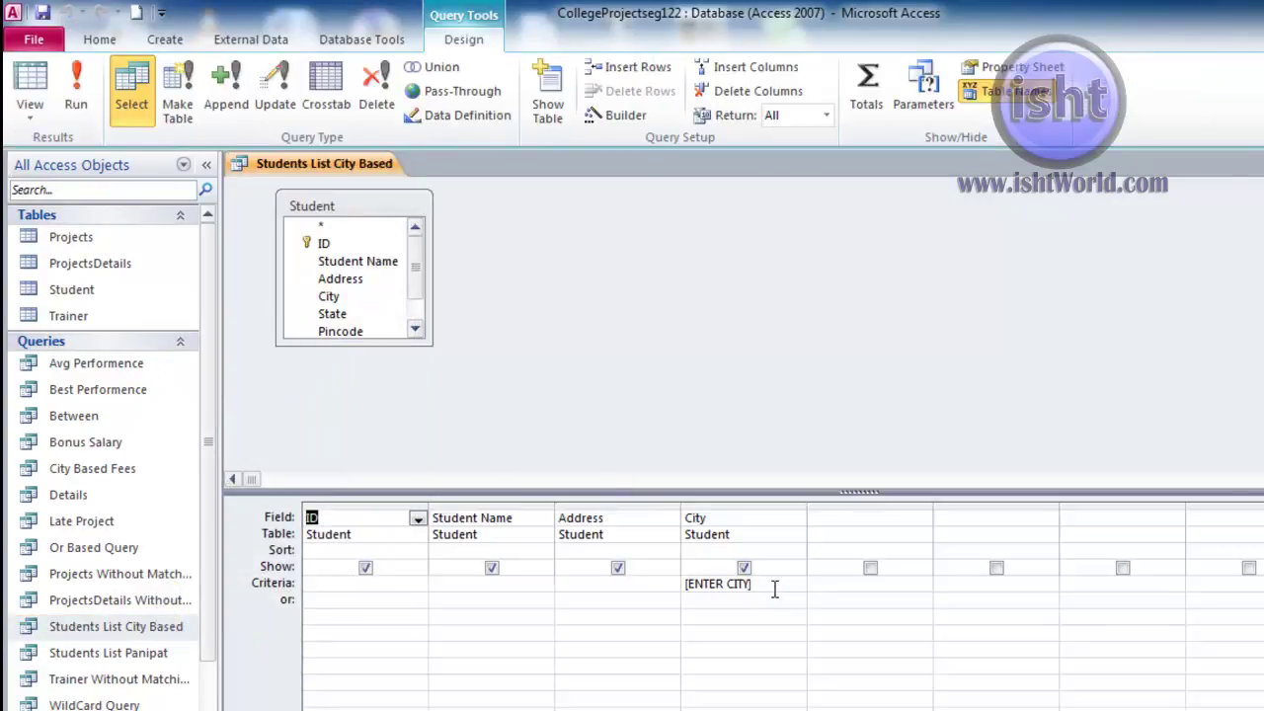
drag(771, 588, 648, 590)
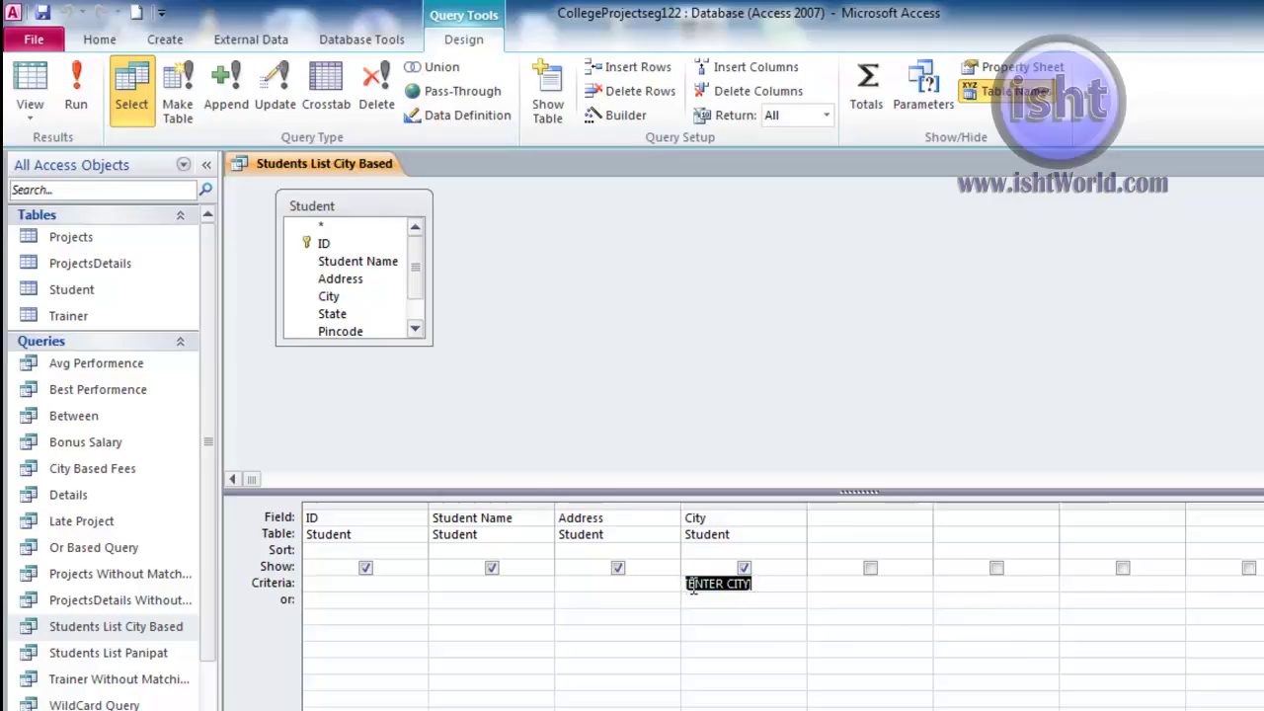
click(783, 588)
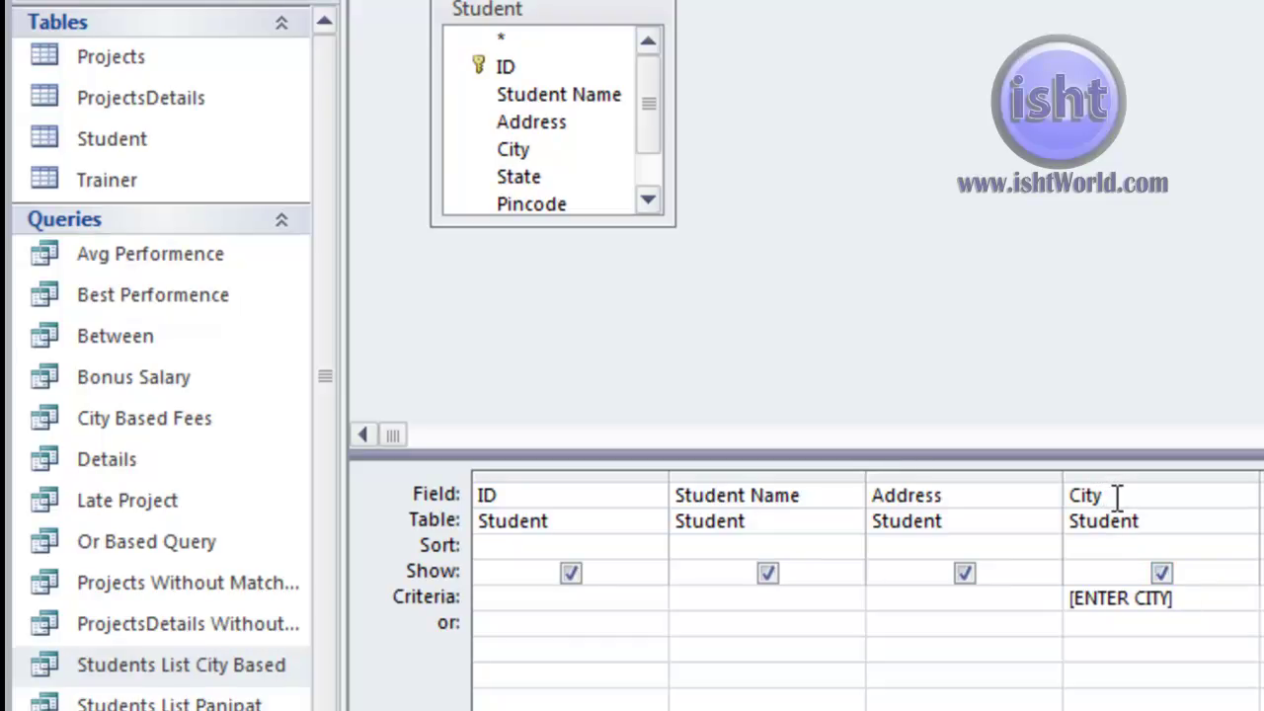
drag(1114, 496, 1087, 501)
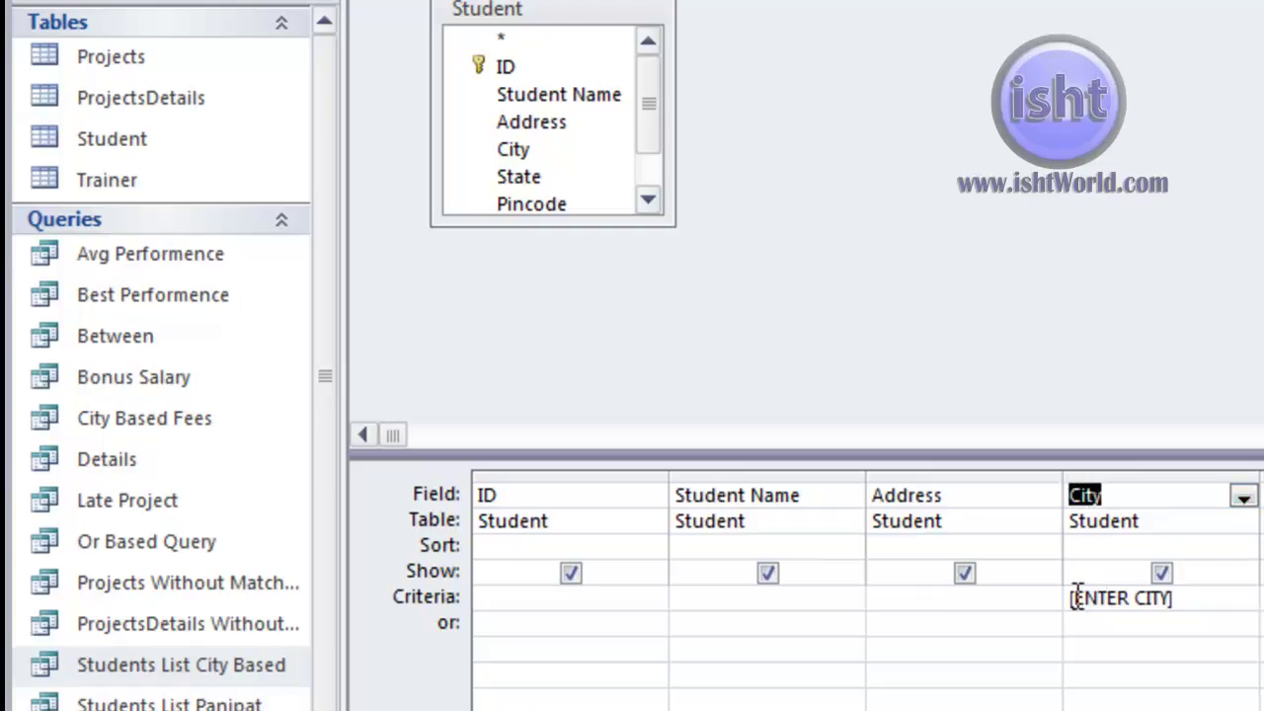
Step: Replace the City field's criterion with the prompt [Enter your City], and close the query with its design changes saved
drag(1069, 597, 1199, 594)
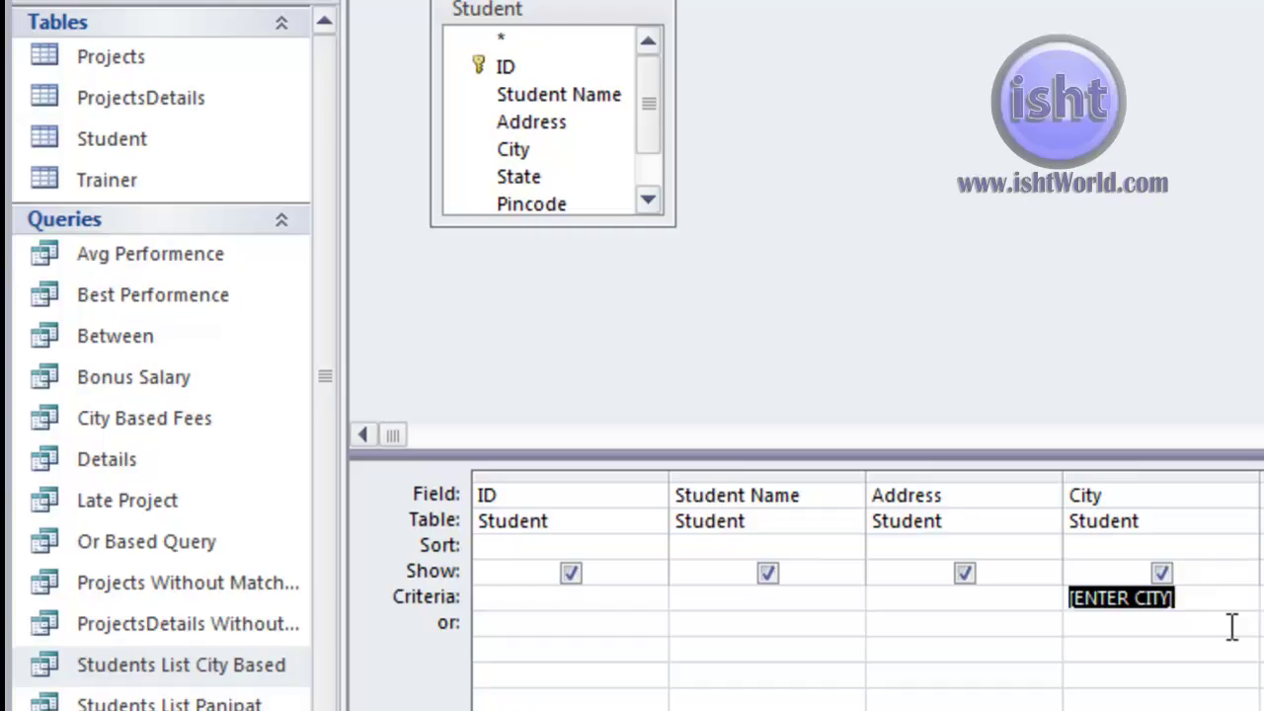
key(Delete)
text([E)
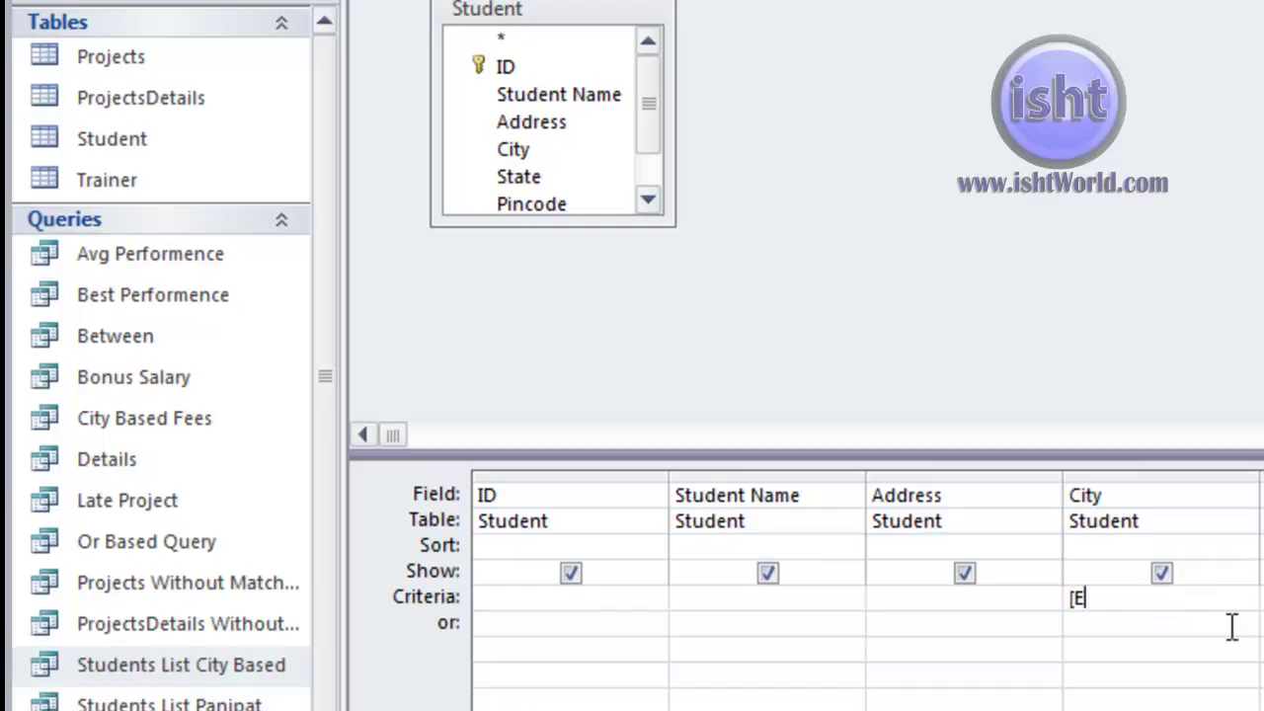
text(ntery your )
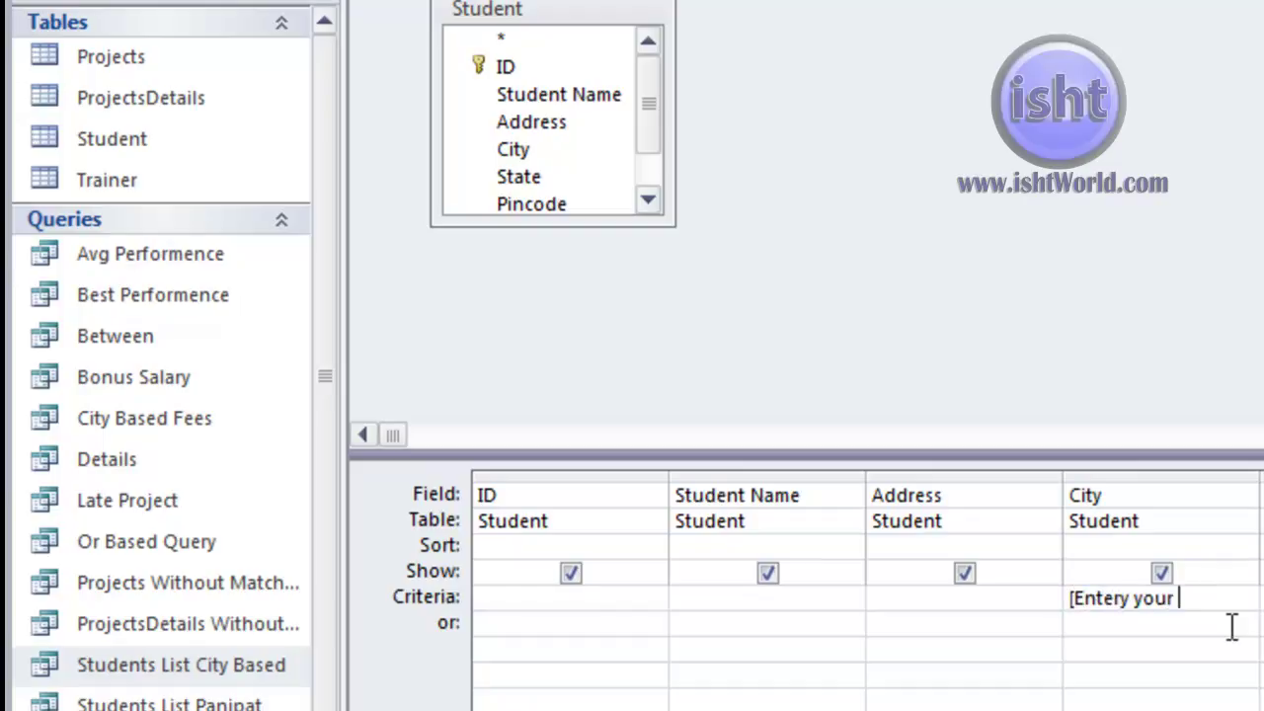
text(City])
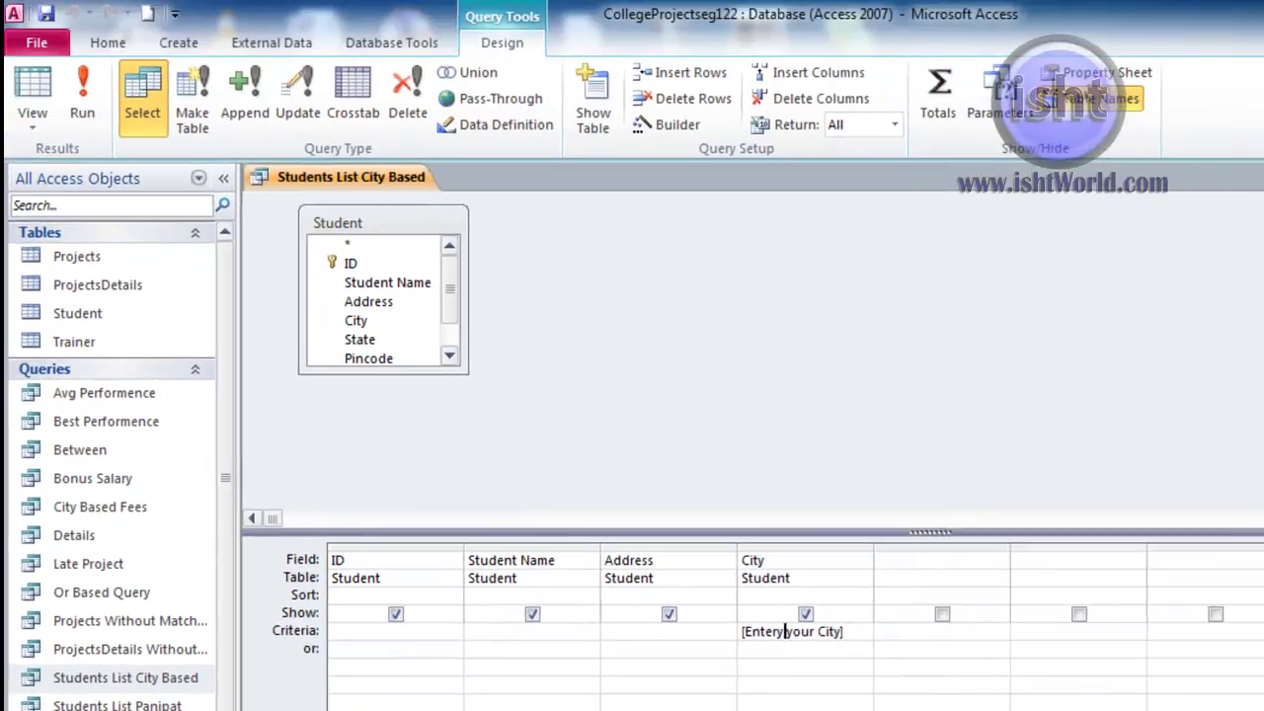
key(BackSpace)
key(ctrl+F4)
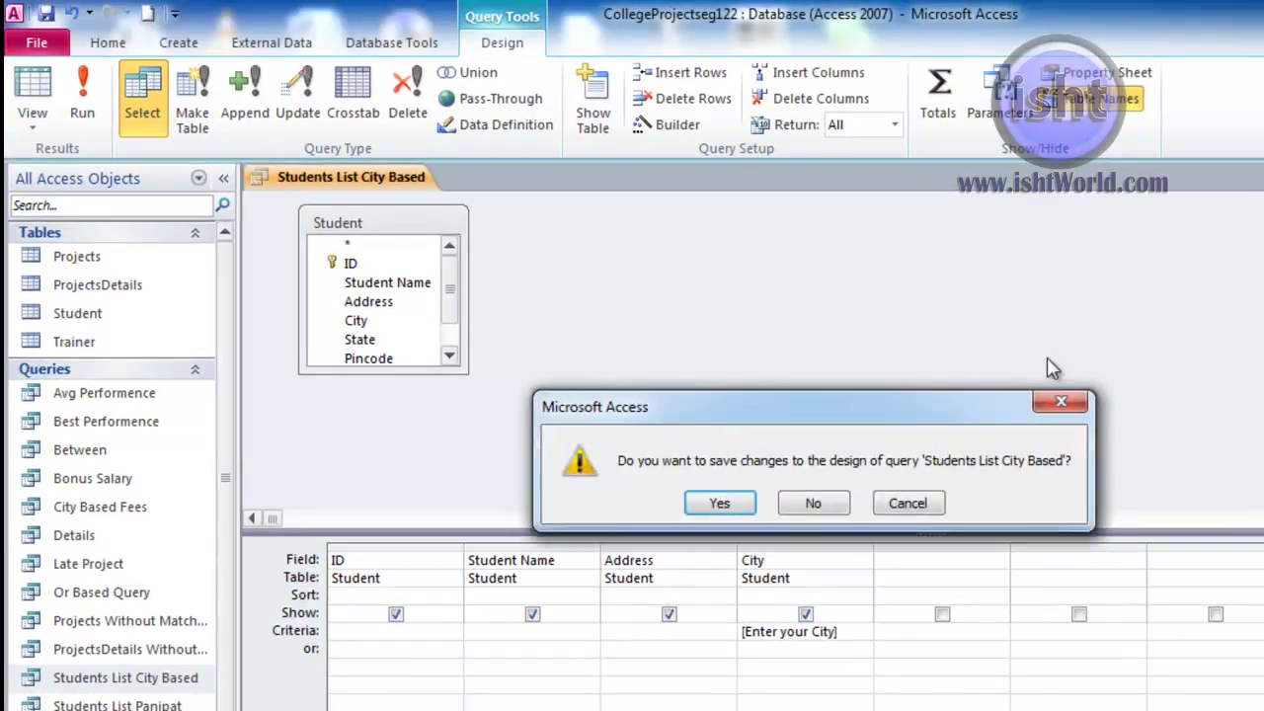
click(719, 503)
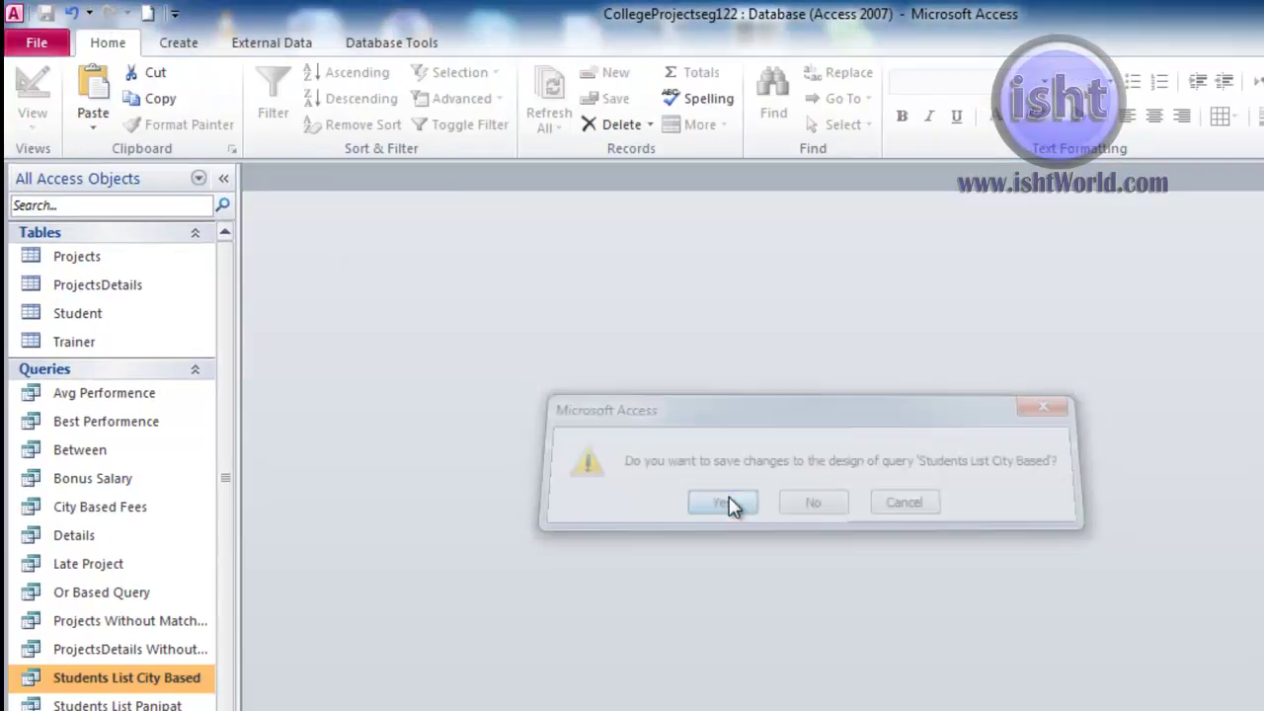
Step: Test the new city prompt of the Students List City Based query with Ambala, and close the results
double_click(151, 687)
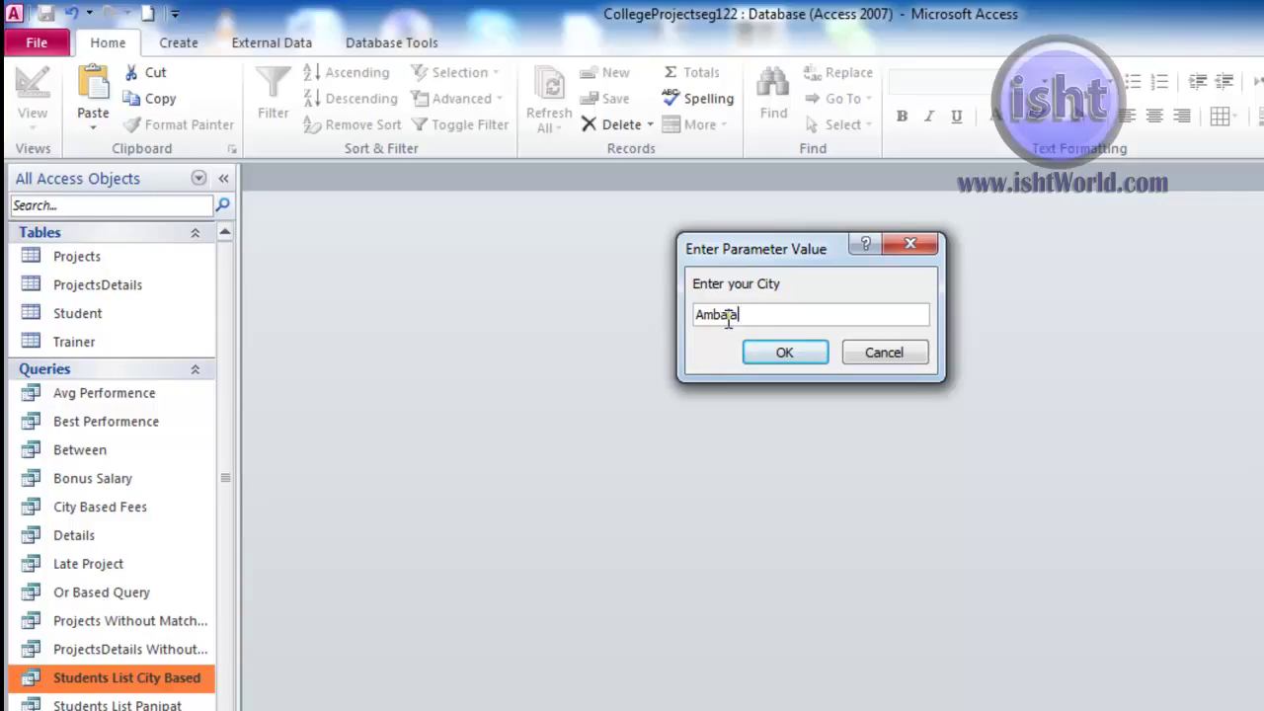
click(771, 355)
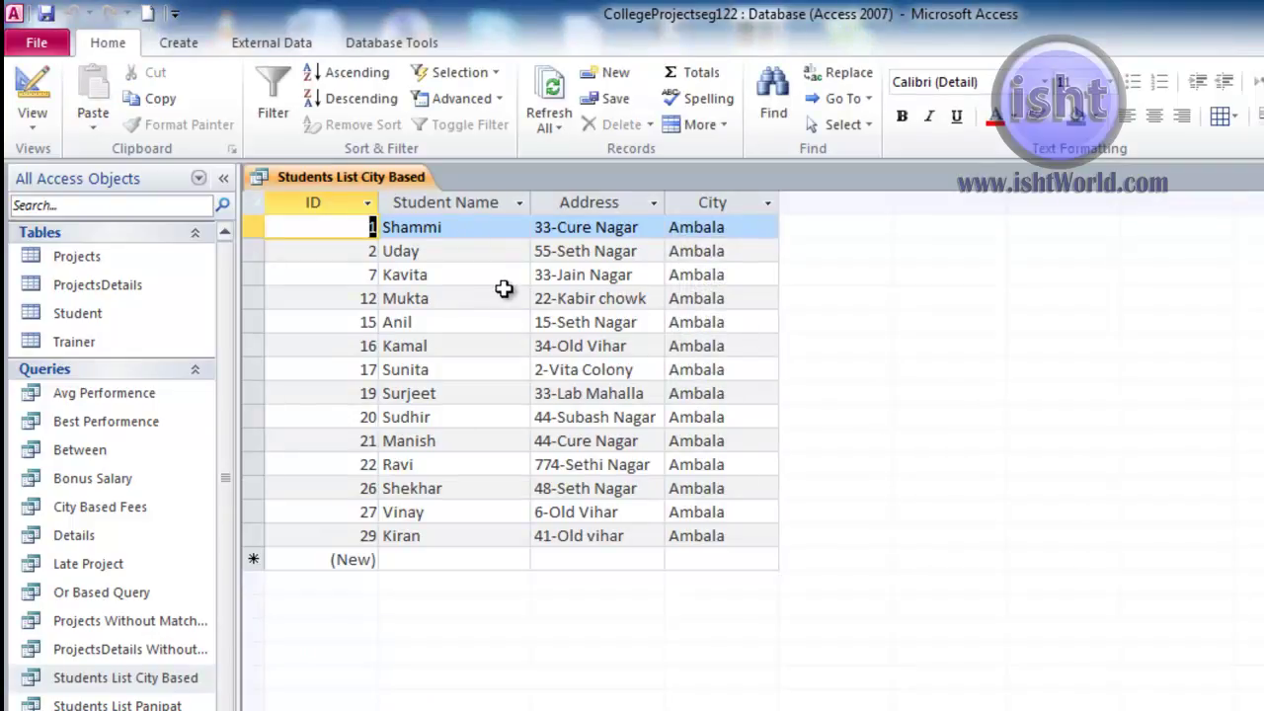
key(ctrl+F4)
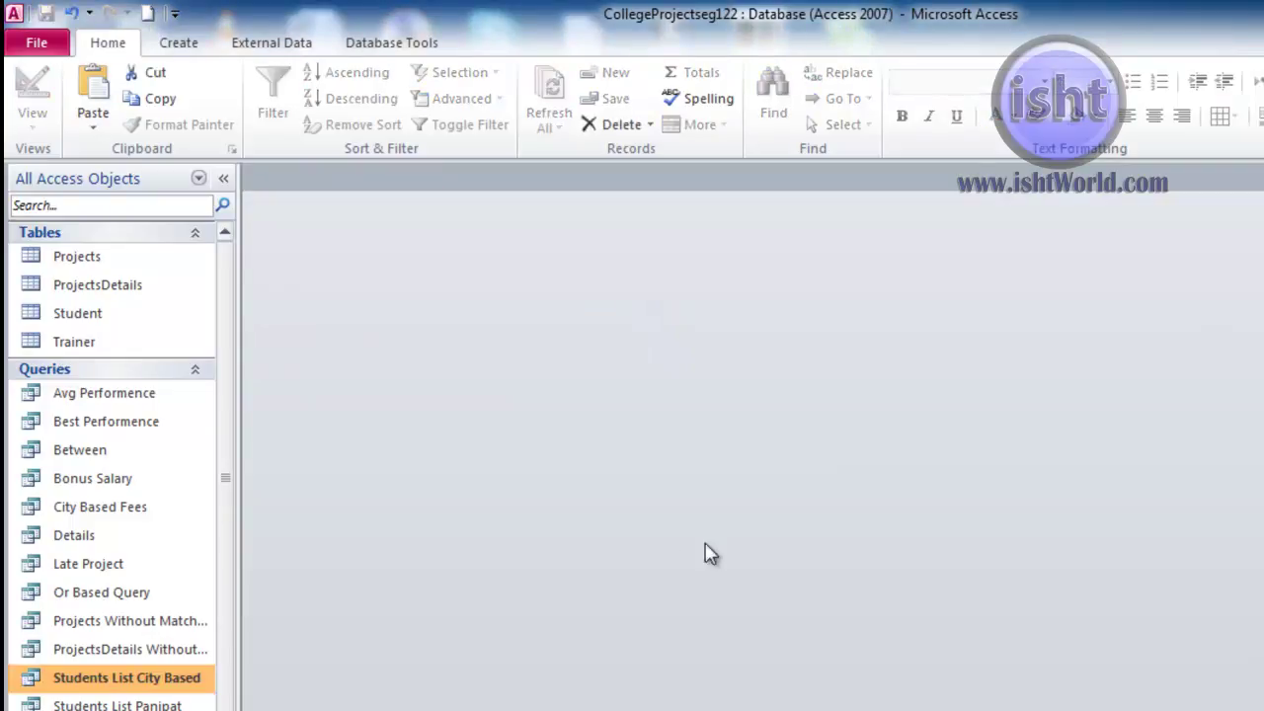
Step: Reopen the Students List City Based query in Design View and examine the criteria cells of its fields
right_click(173, 689)
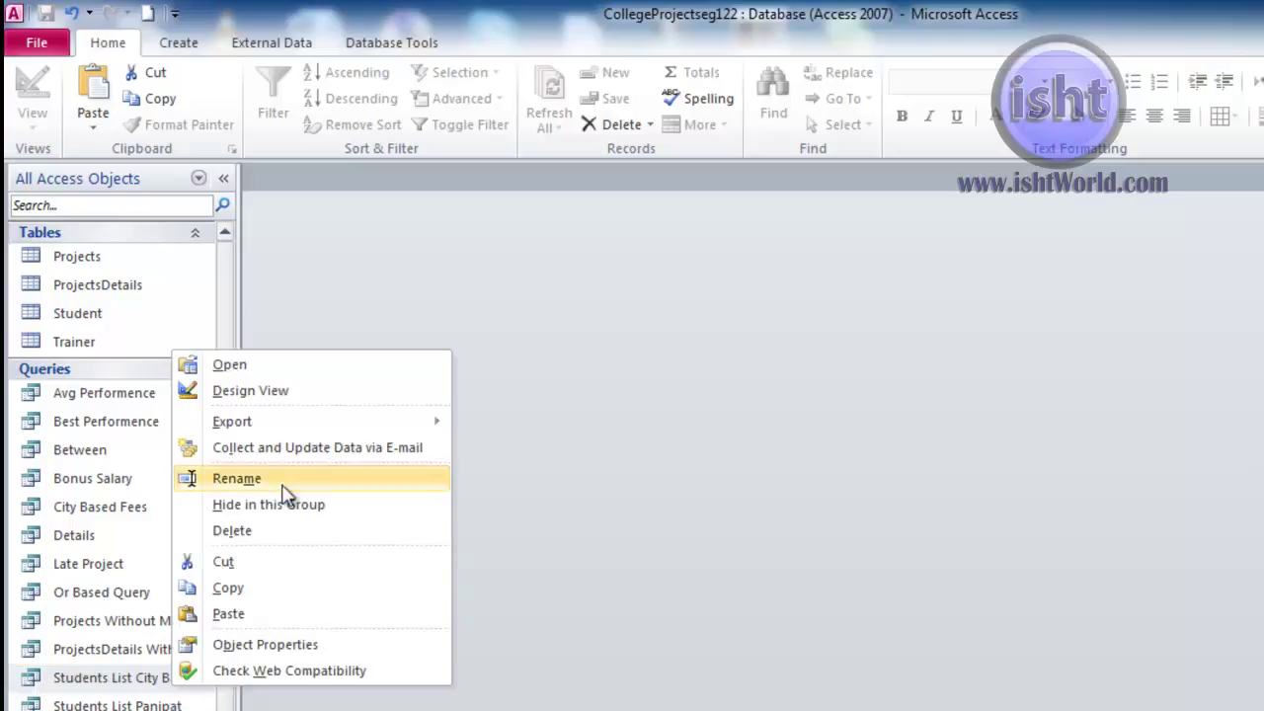
click(264, 392)
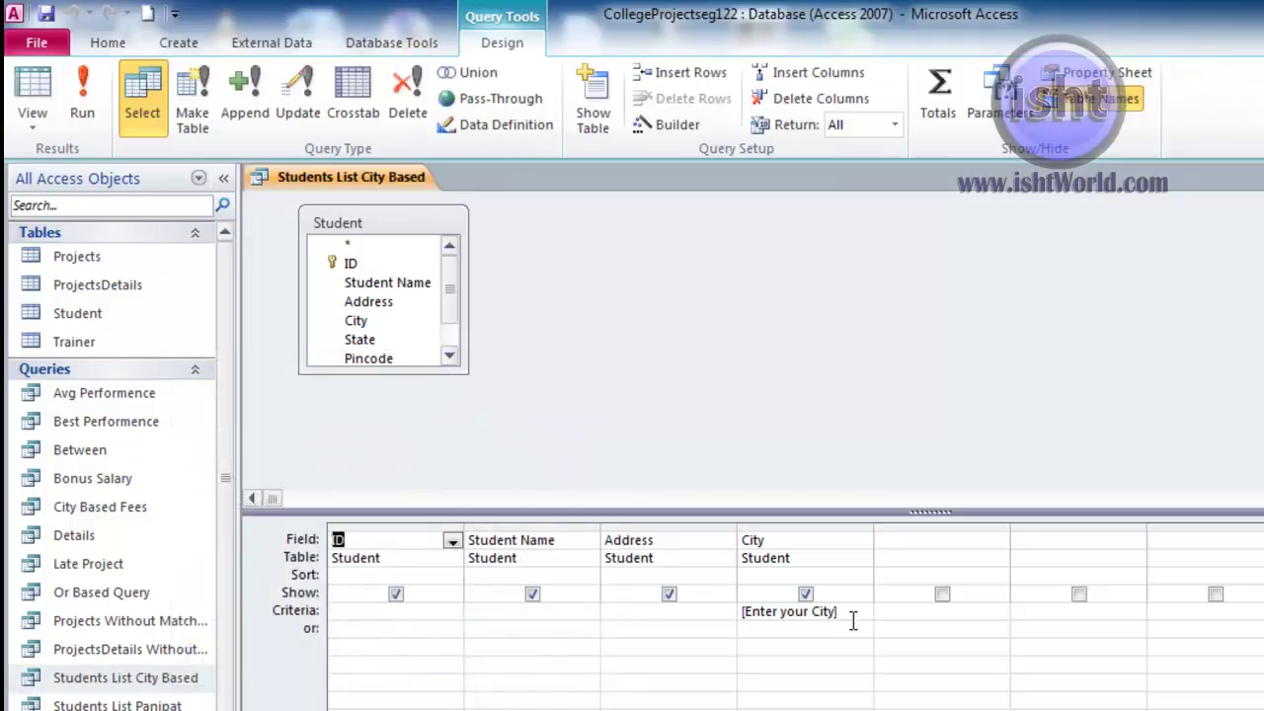
drag(853, 612, 728, 619)
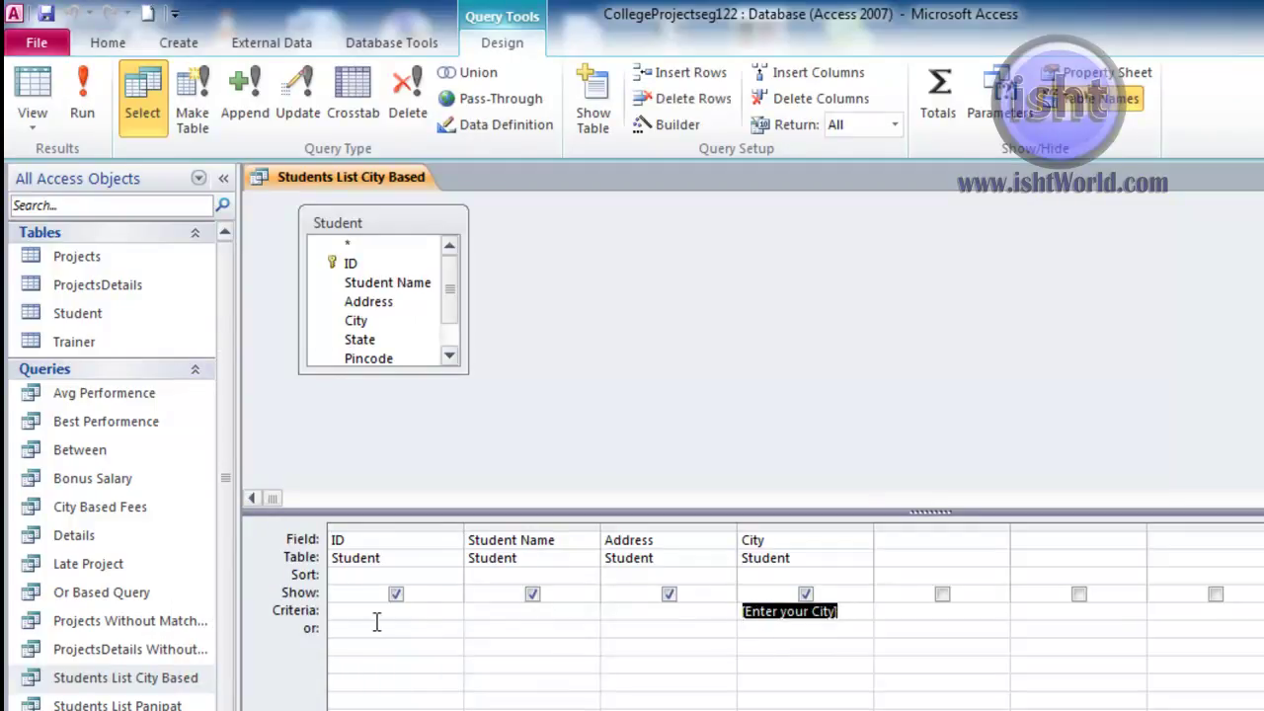
click(484, 618)
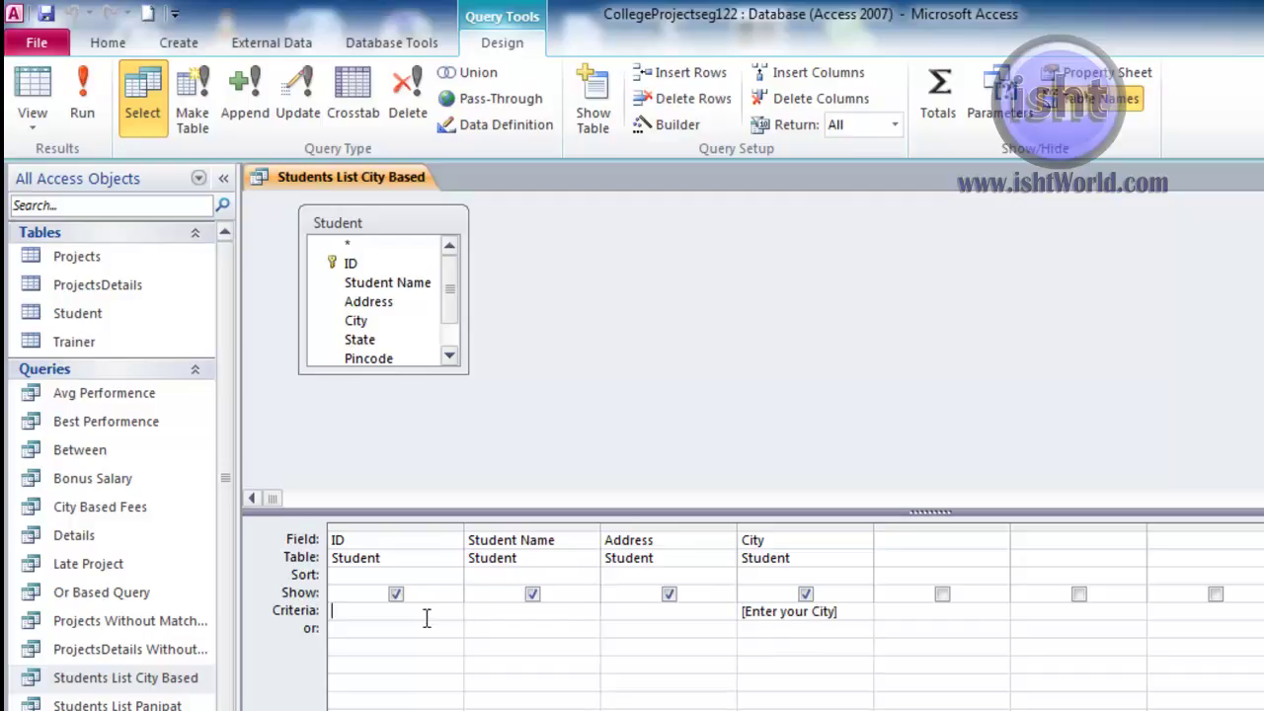
click(621, 616)
drag(853, 614, 739, 616)
click(730, 620)
Step: Remove the City criterion, set the ID field's criterion to [Enter your ID], and close the query with its changes saved
drag(838, 614, 730, 620)
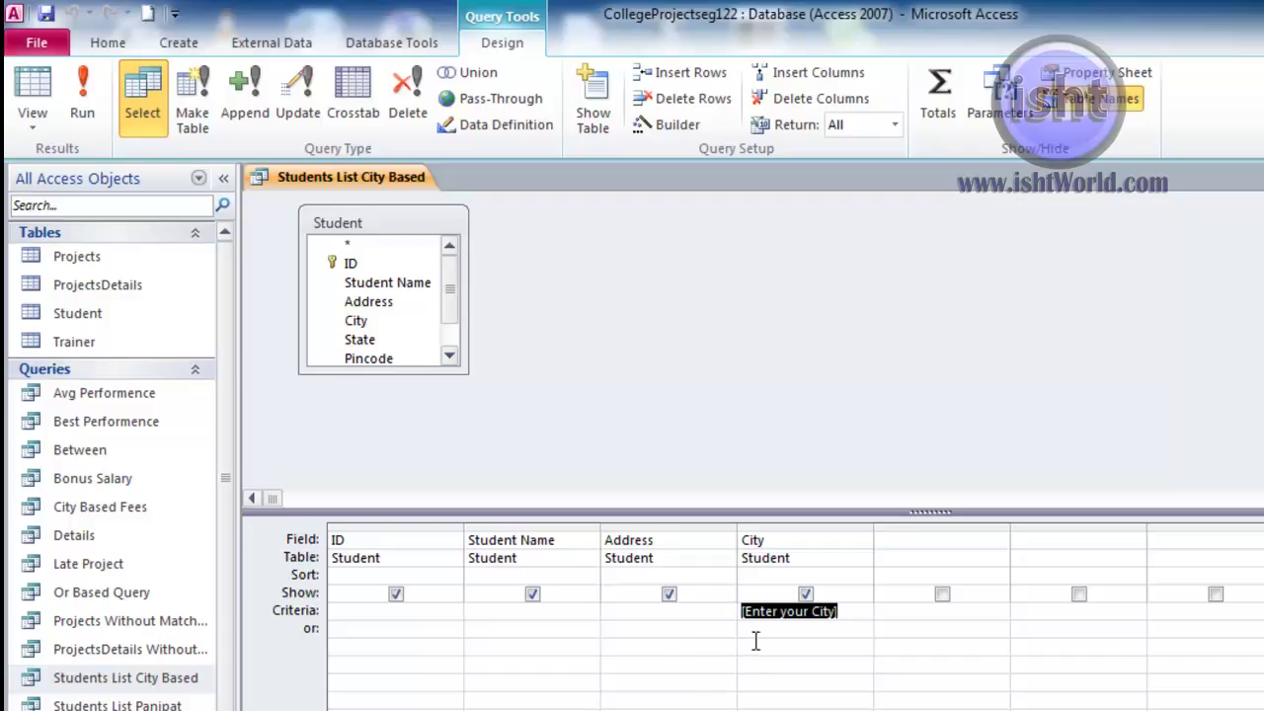
key(ctrl+x)
click(430, 610)
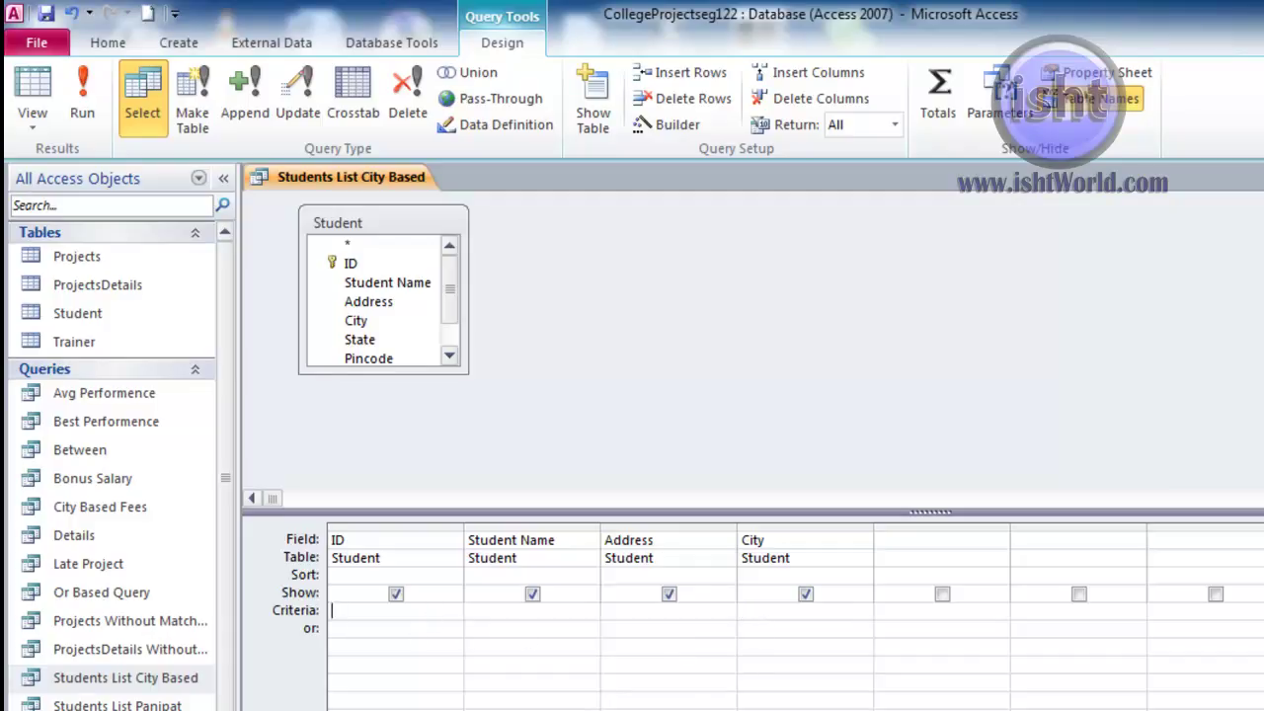
text(Emt)
key(BackSpace)
key(BackSpace)
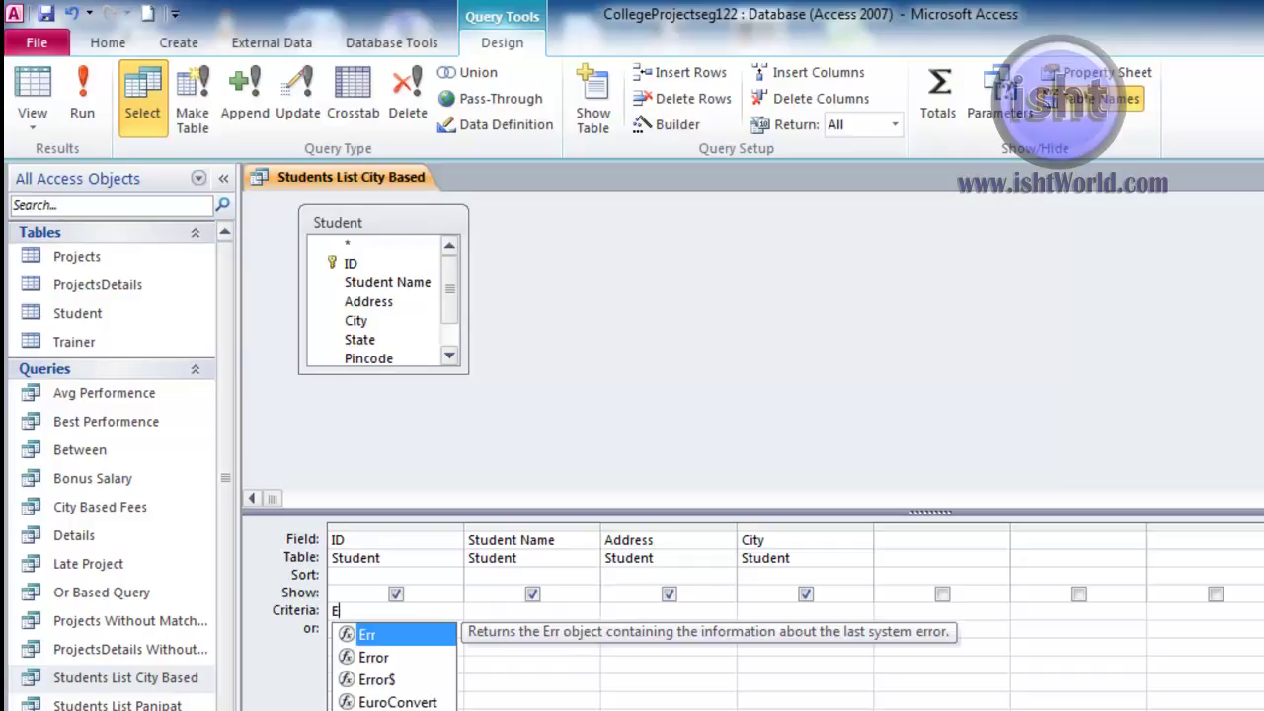
text(nter your)
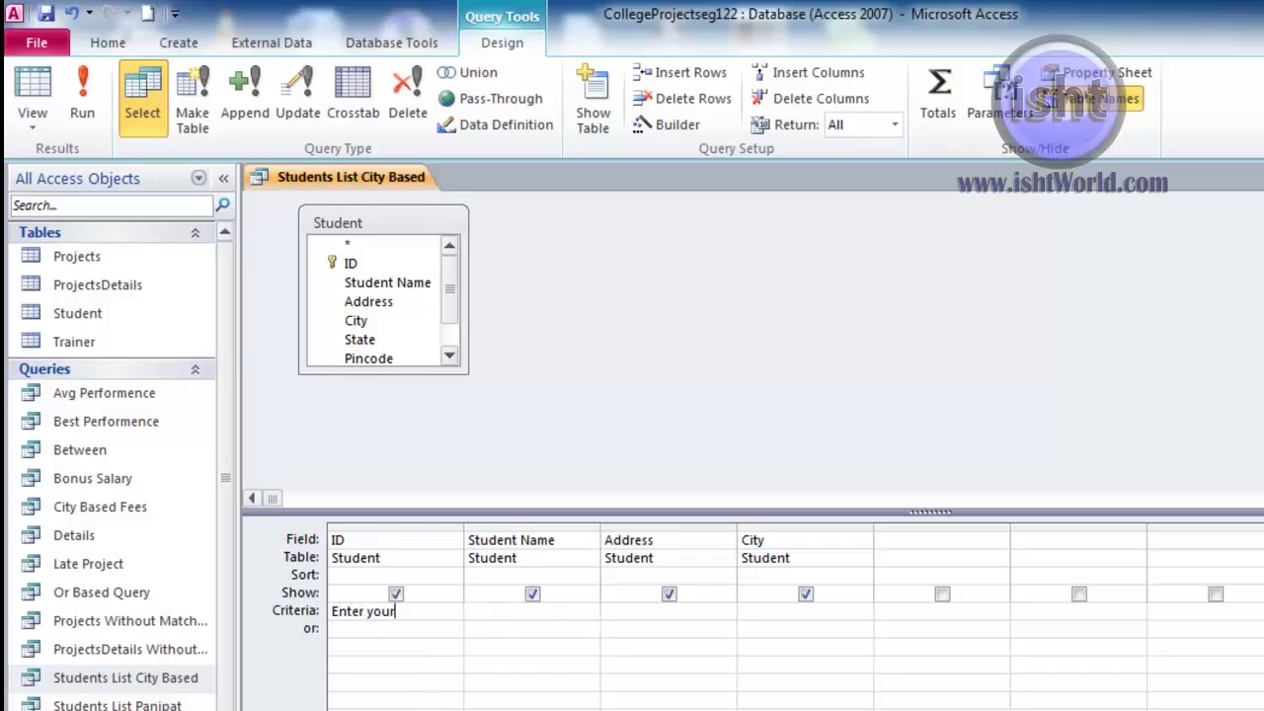
text( ID)
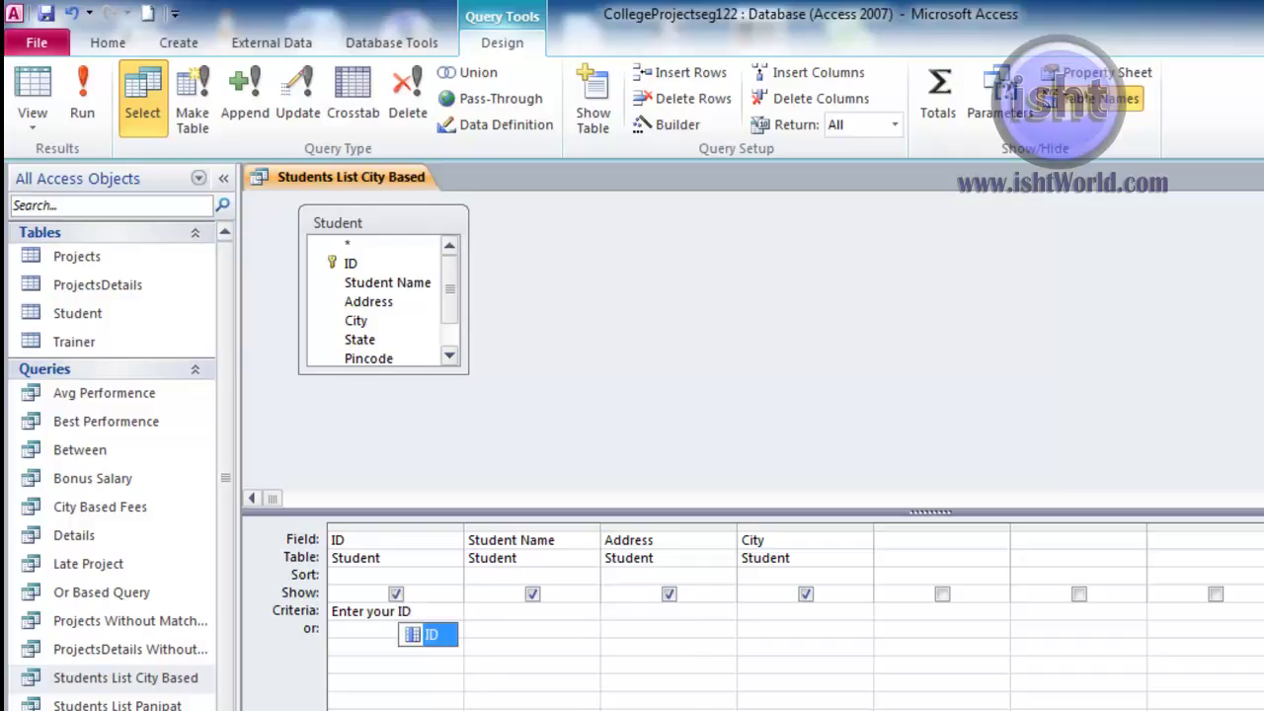
text(])
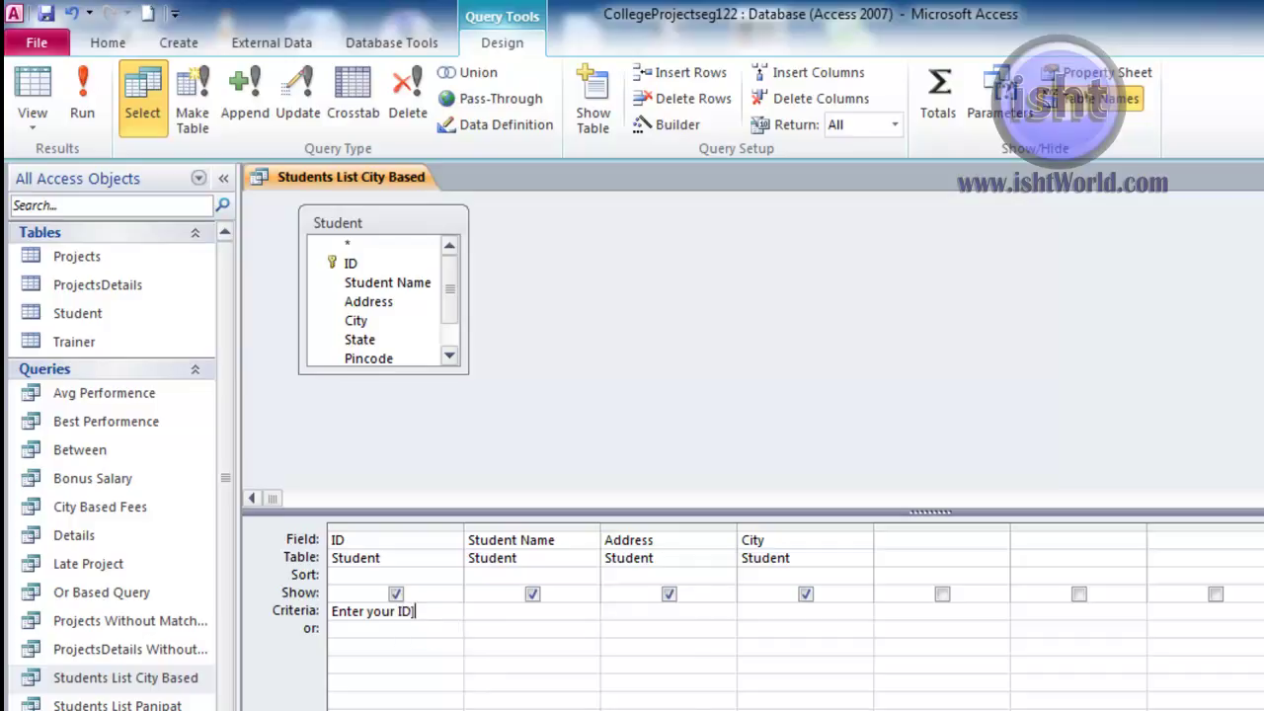
click(333, 611)
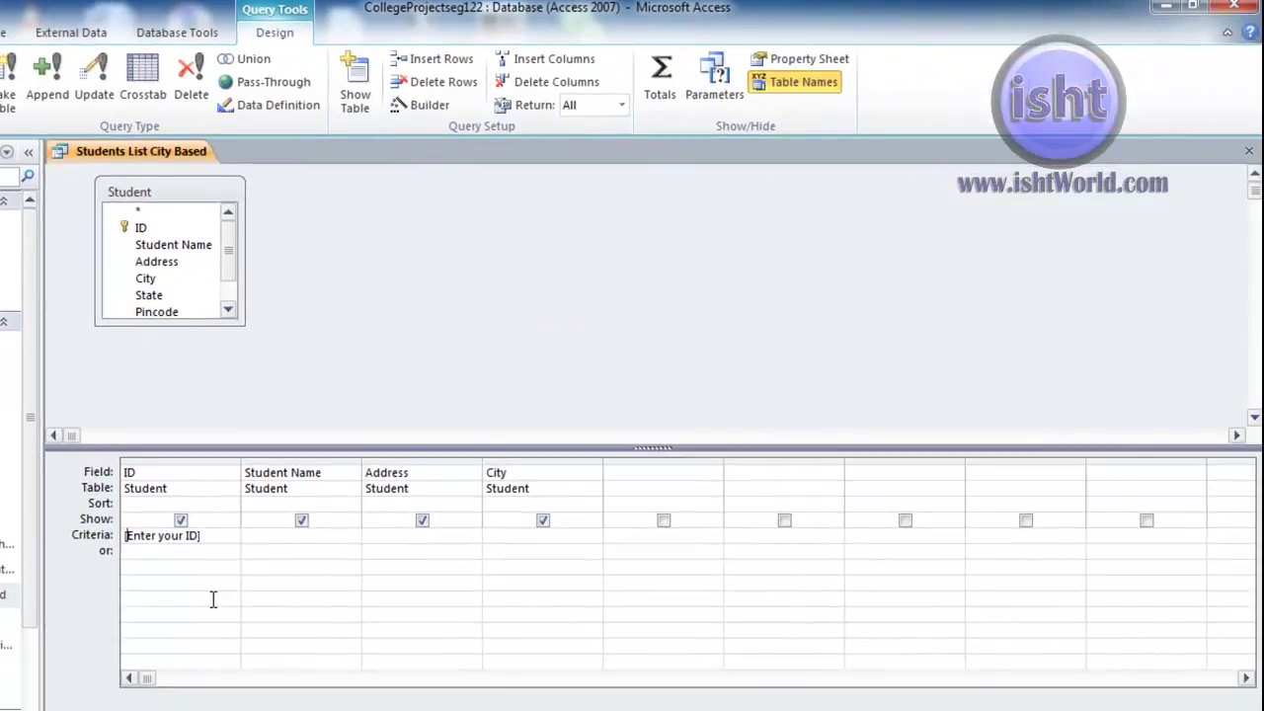
click(1250, 151)
click(462, 440)
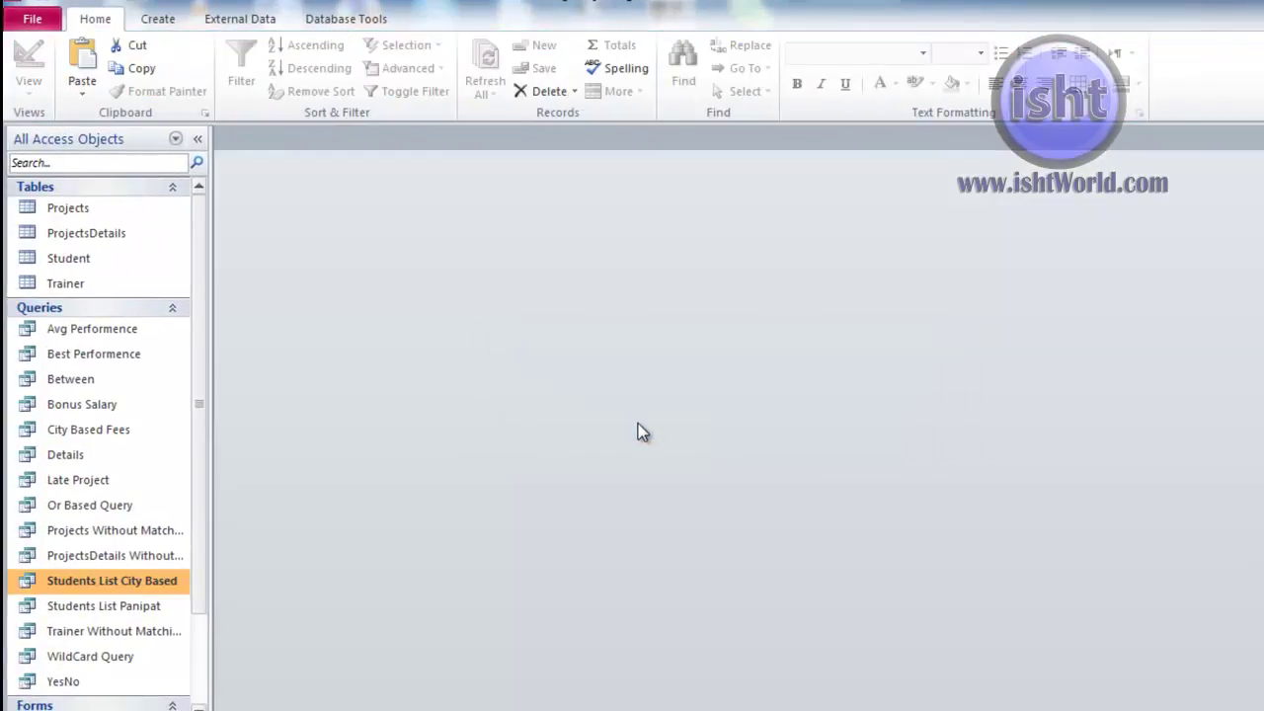
Step: Run the Students List City Based query with 1 as the student ID
double_click(136, 586)
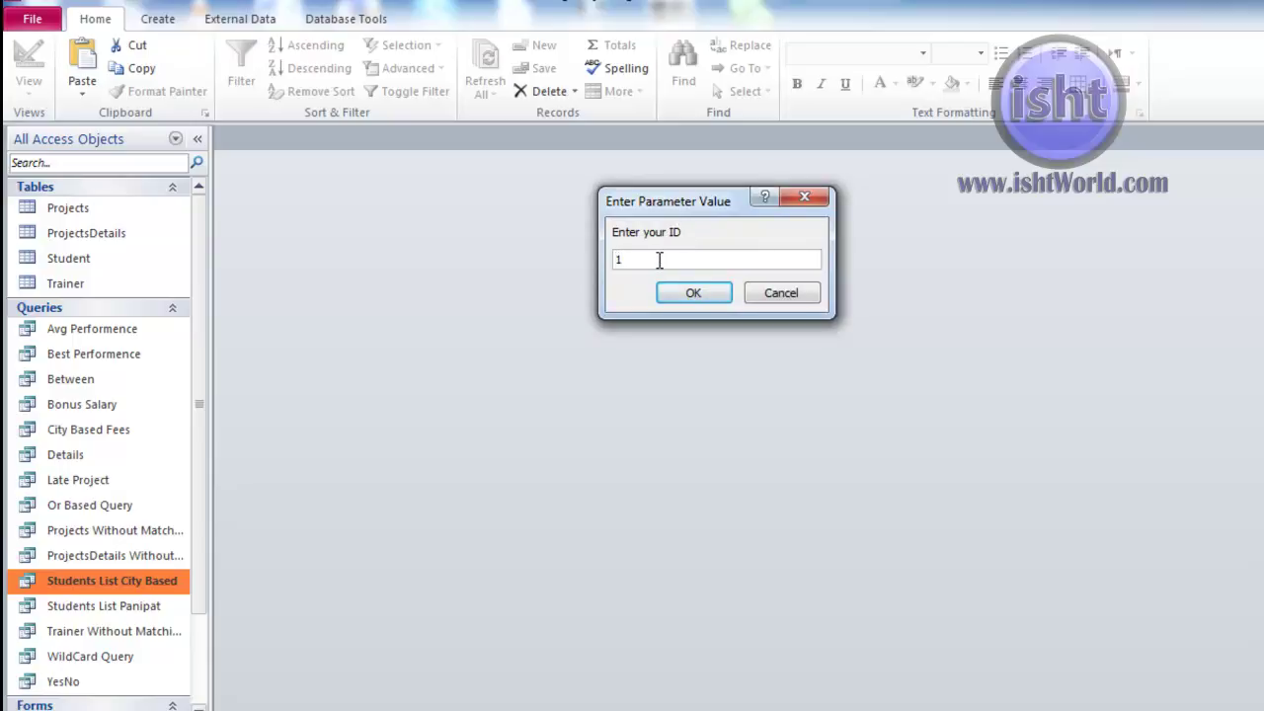
click(694, 295)
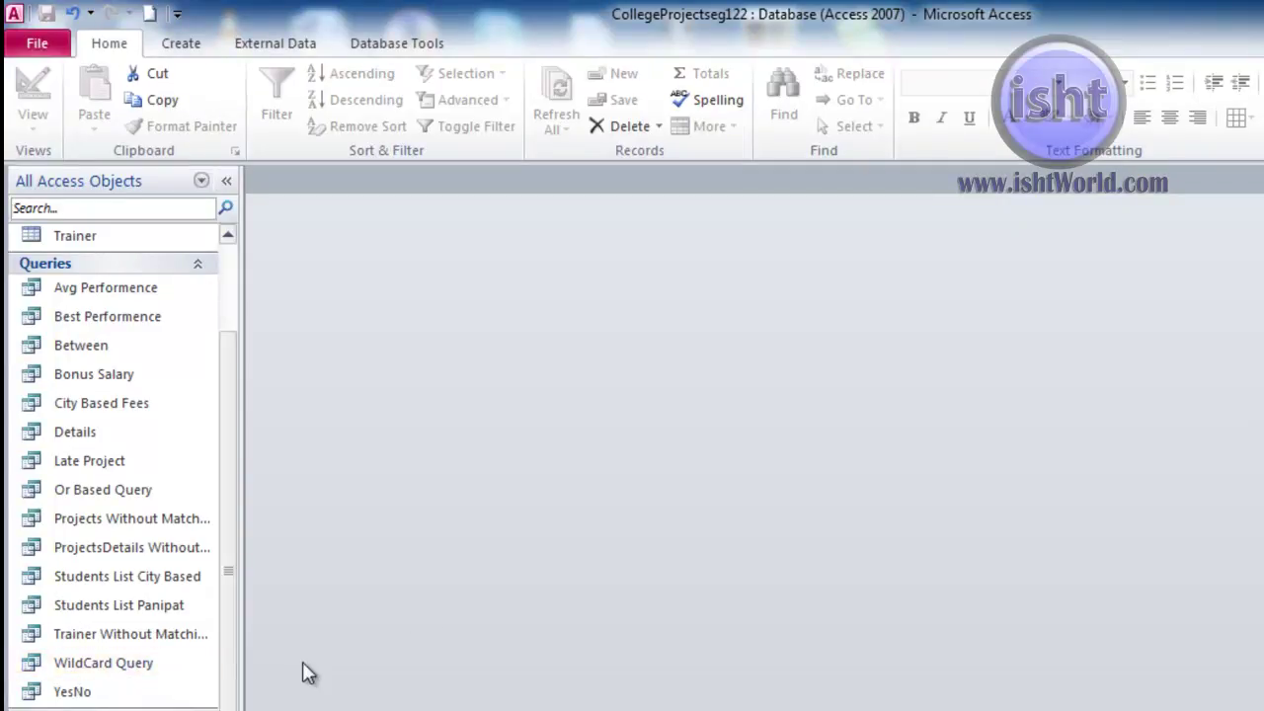
right_click(132, 671)
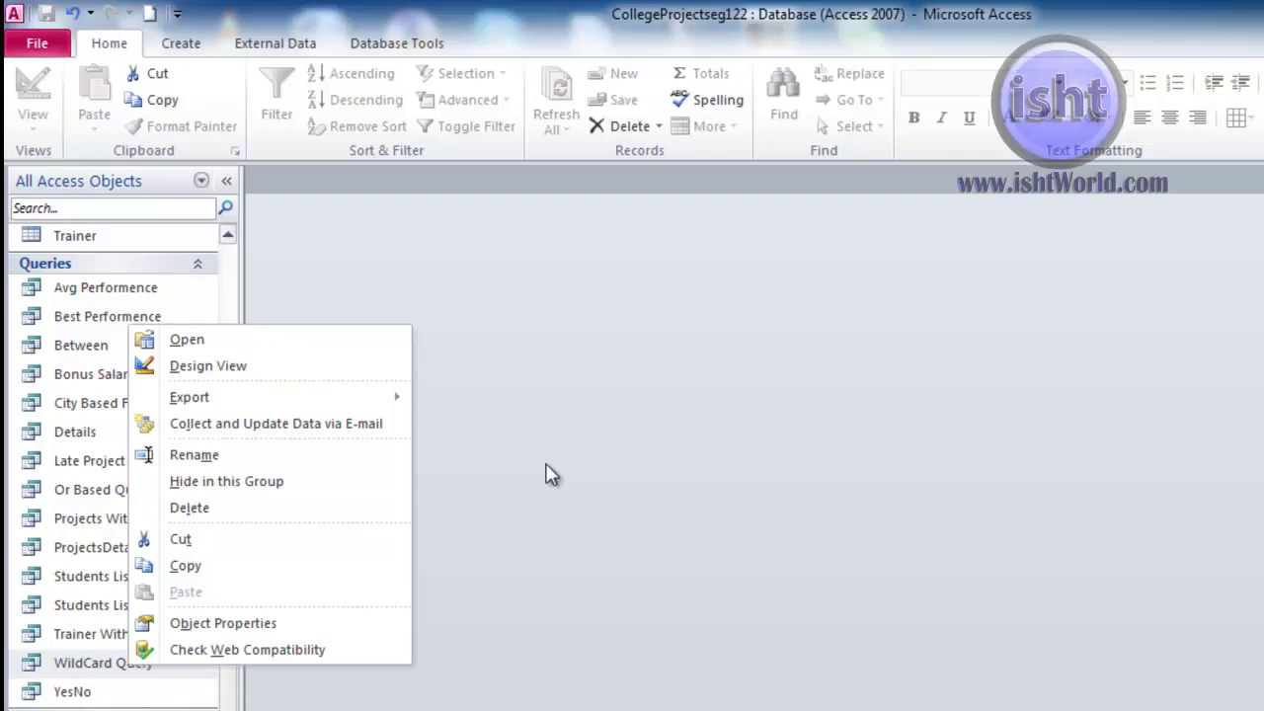
click(178, 51)
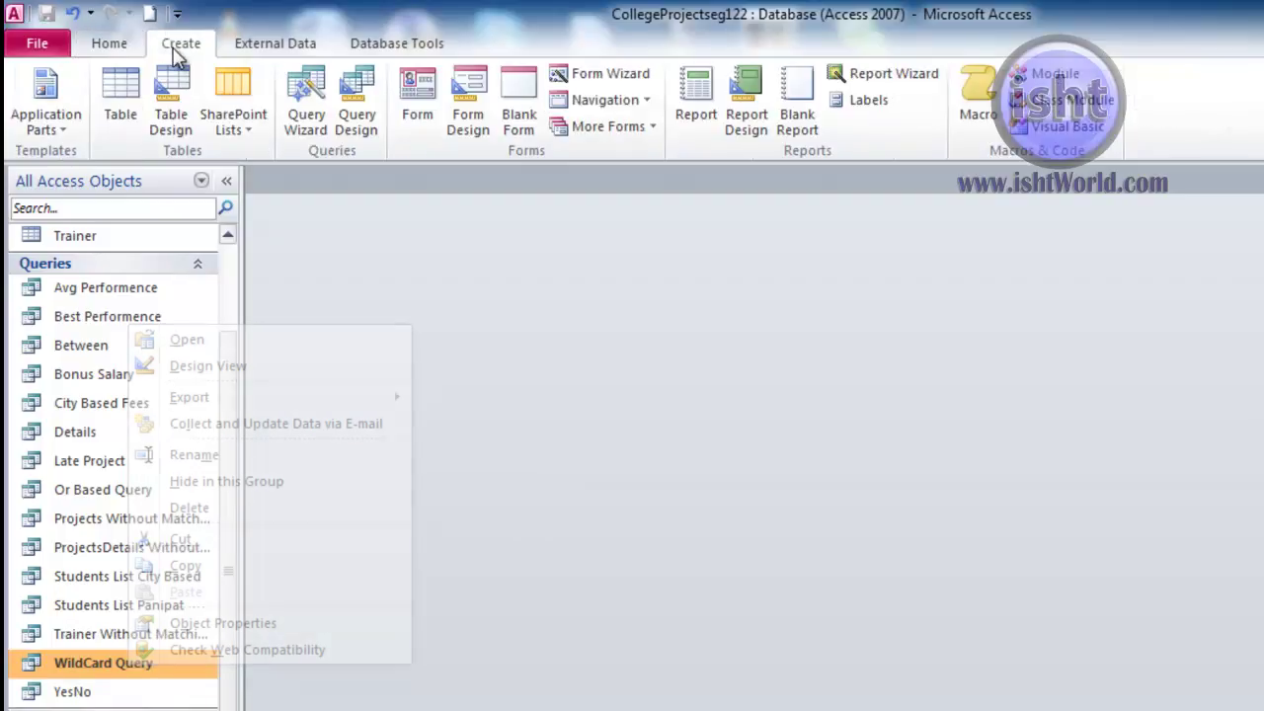
click(358, 126)
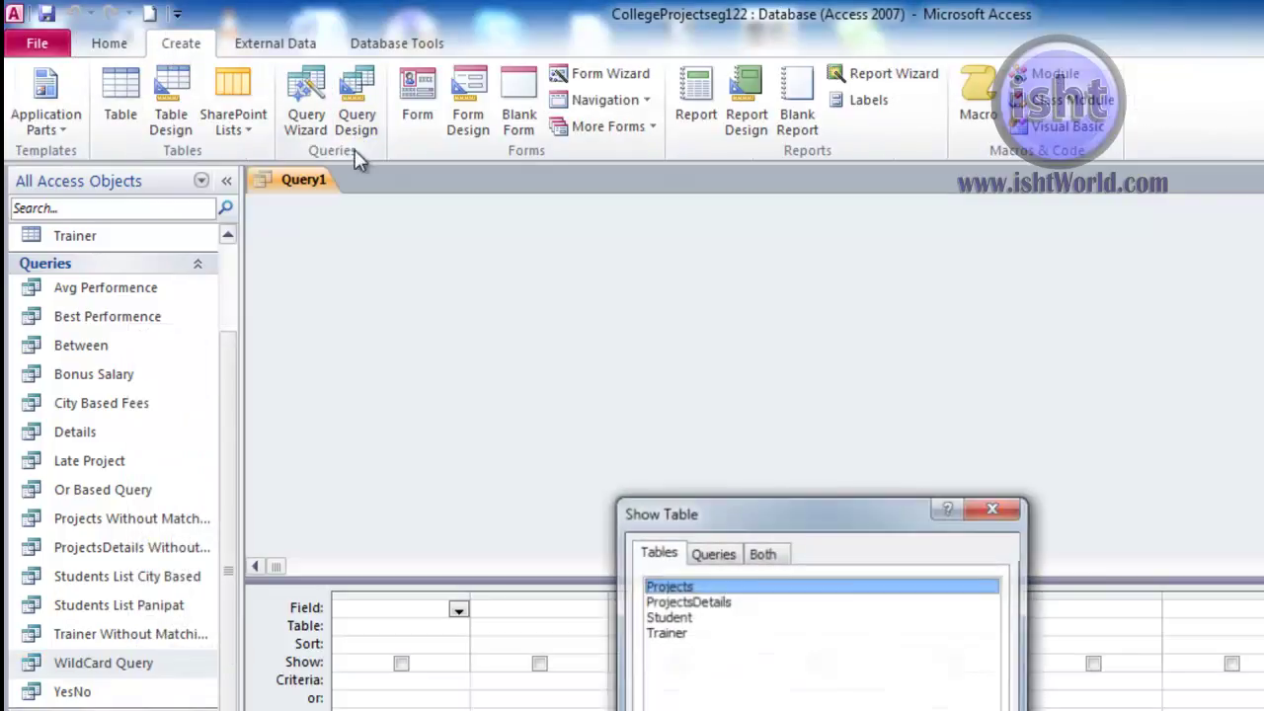
drag(878, 508, 976, 200)
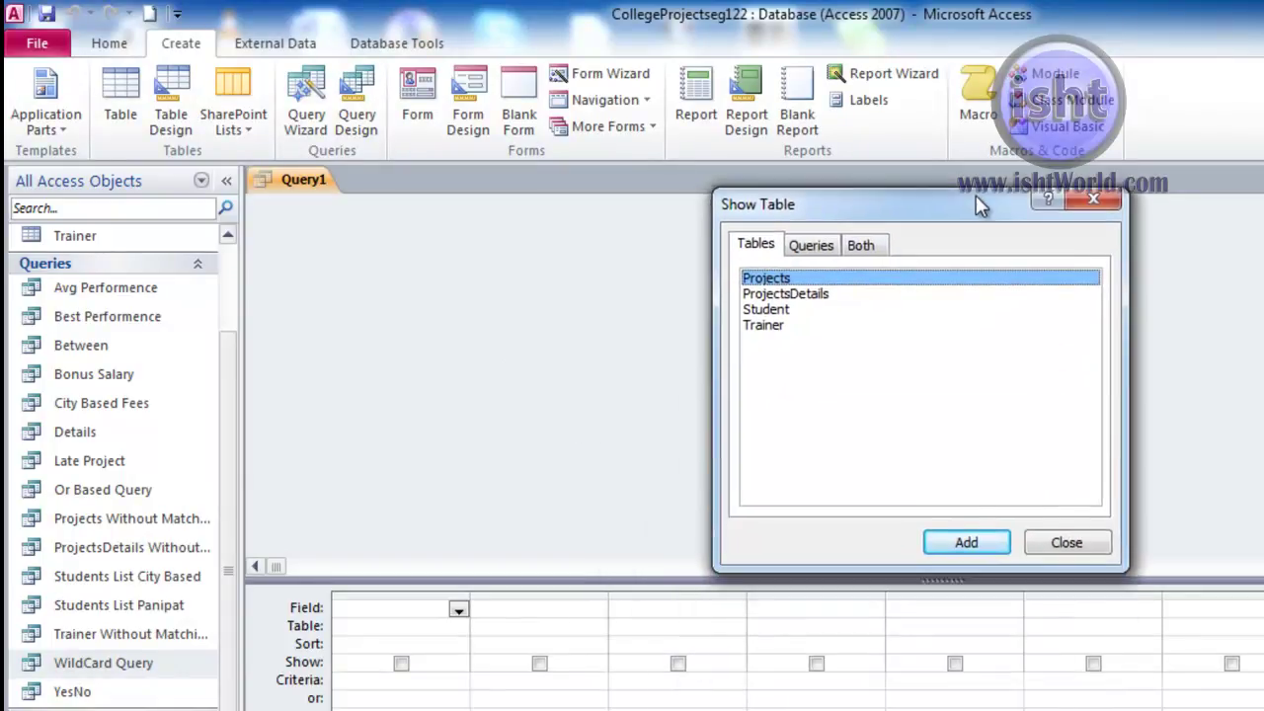
click(1050, 549)
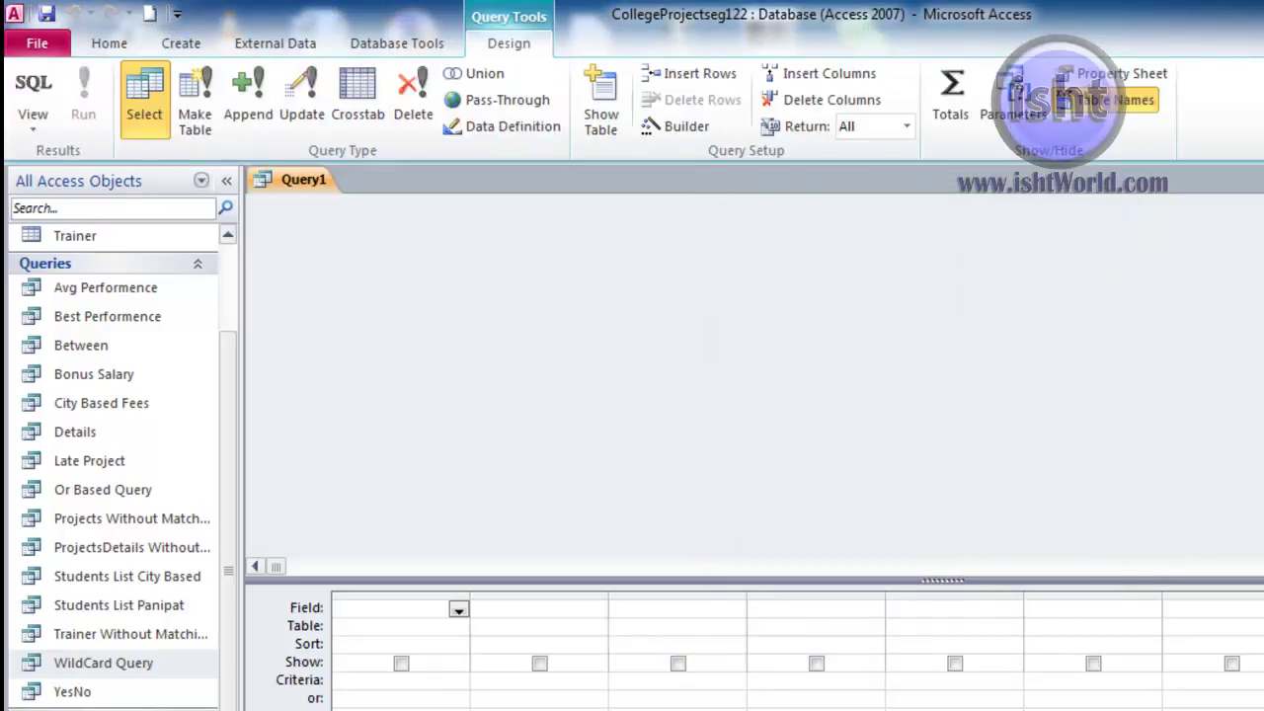
key(ctrl+w)
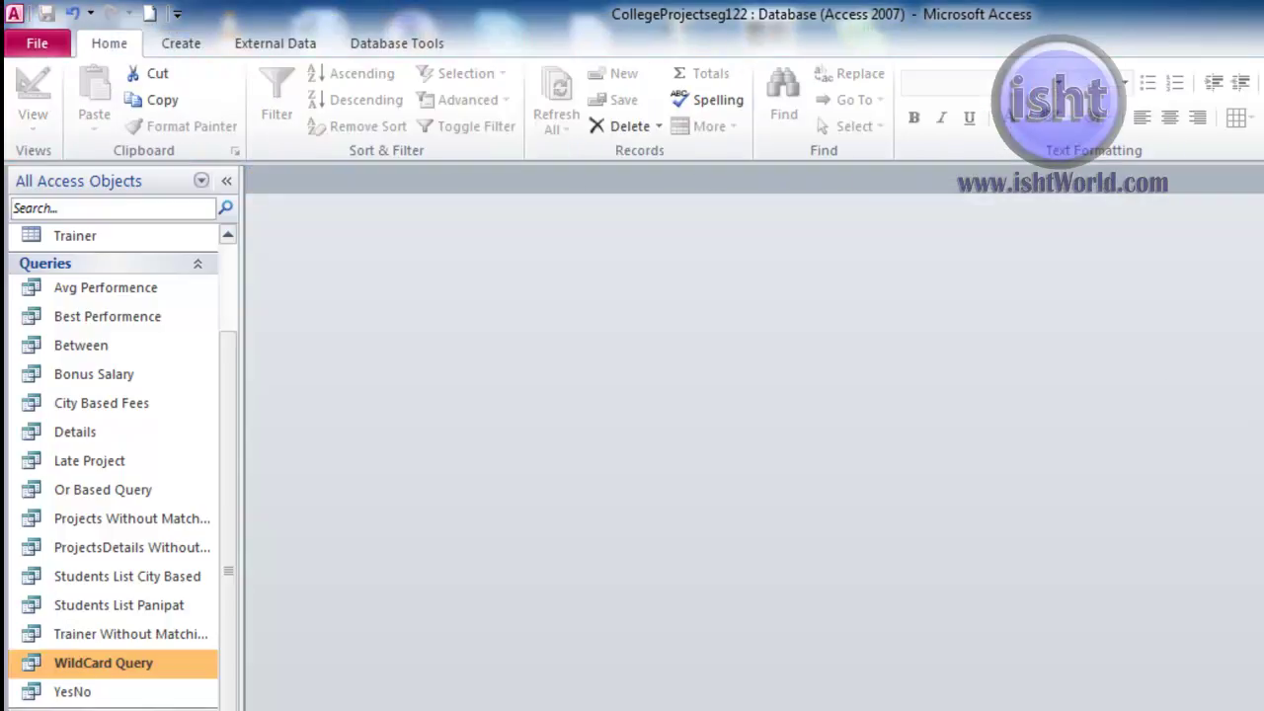
Step: Set the Address criterion of the WildCard Query to *street* in Design View, and close the query with its changes saved
right_click(135, 678)
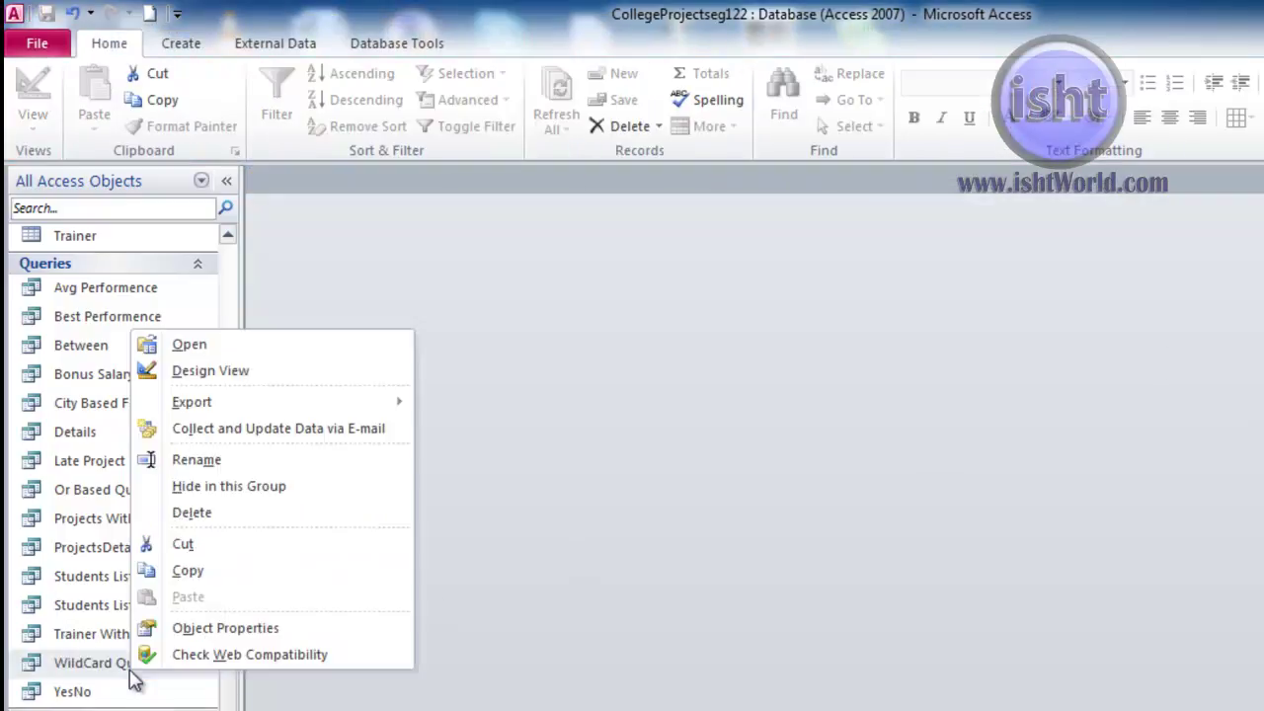
click(237, 372)
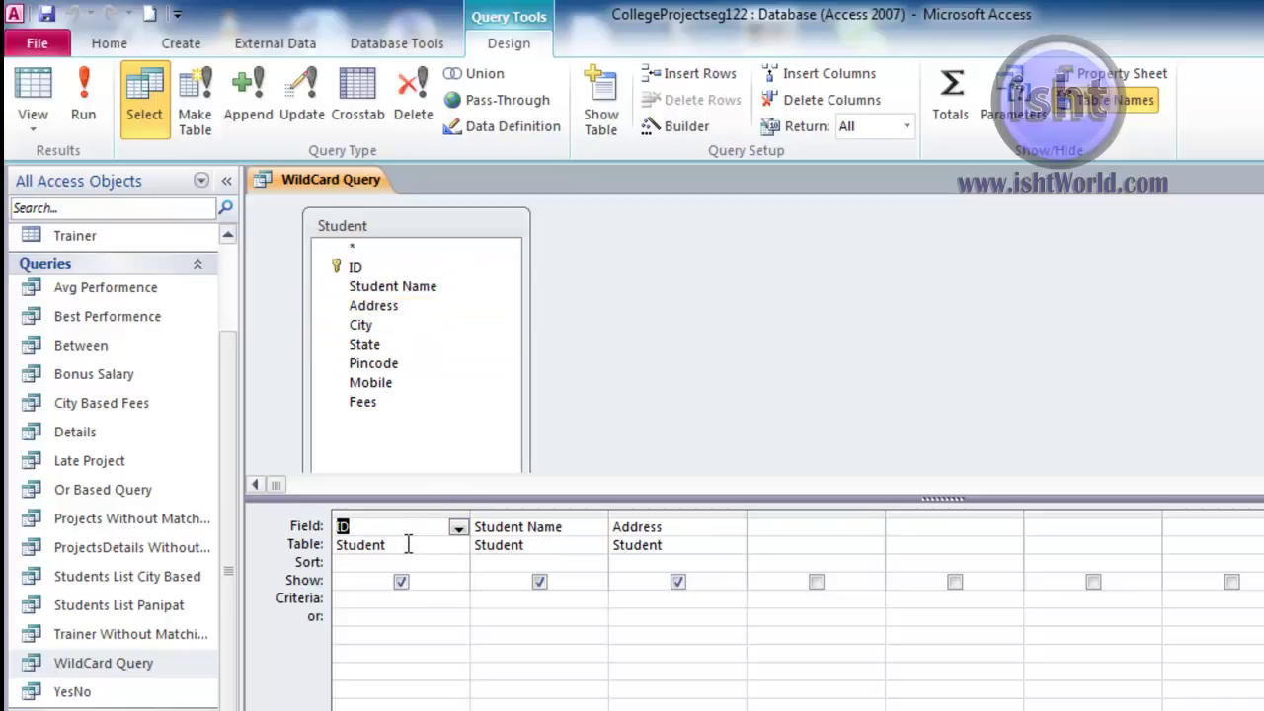
click(621, 599)
right_click(619, 600)
key(Escape)
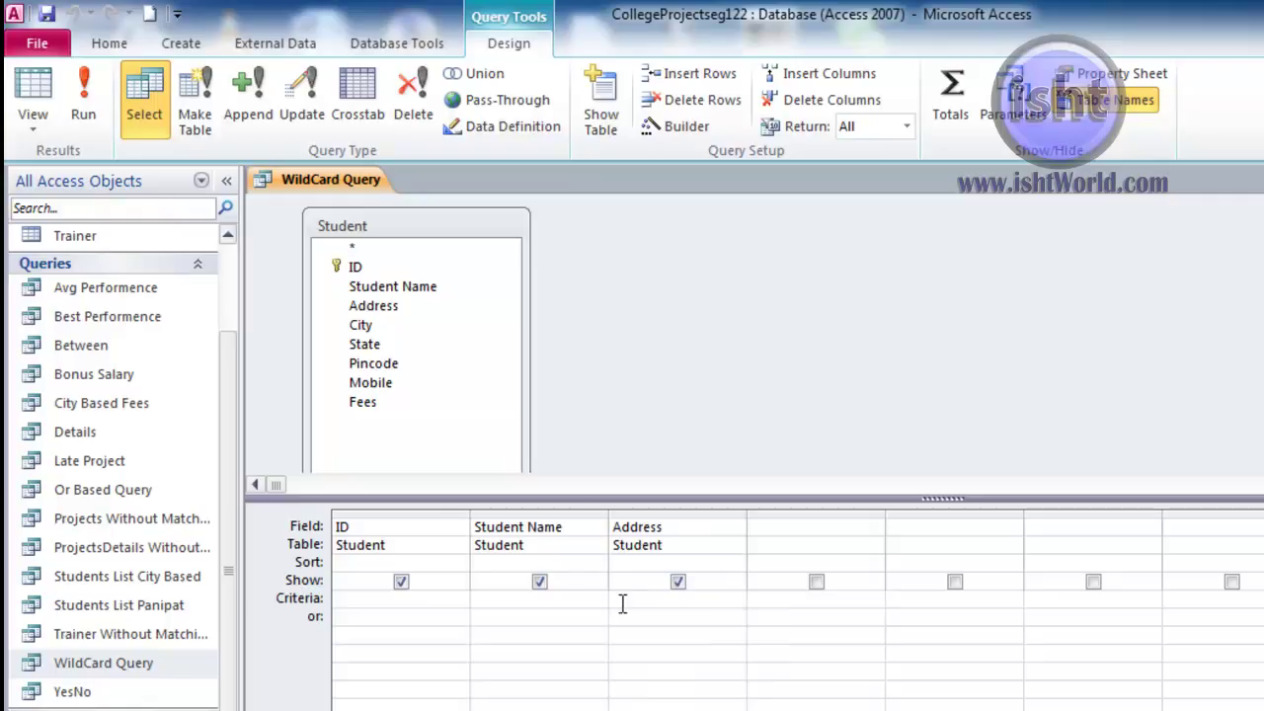
text(*street*)
drag(619, 601, 648, 602)
click(681, 598)
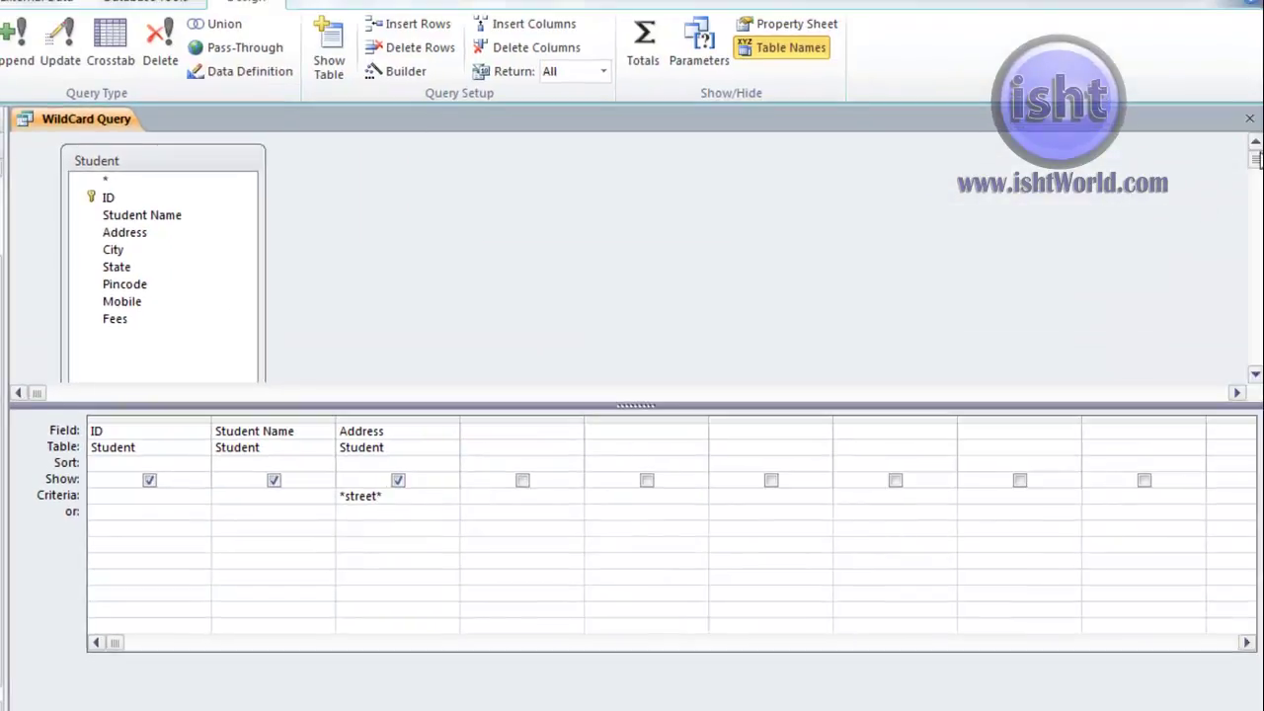
click(1251, 123)
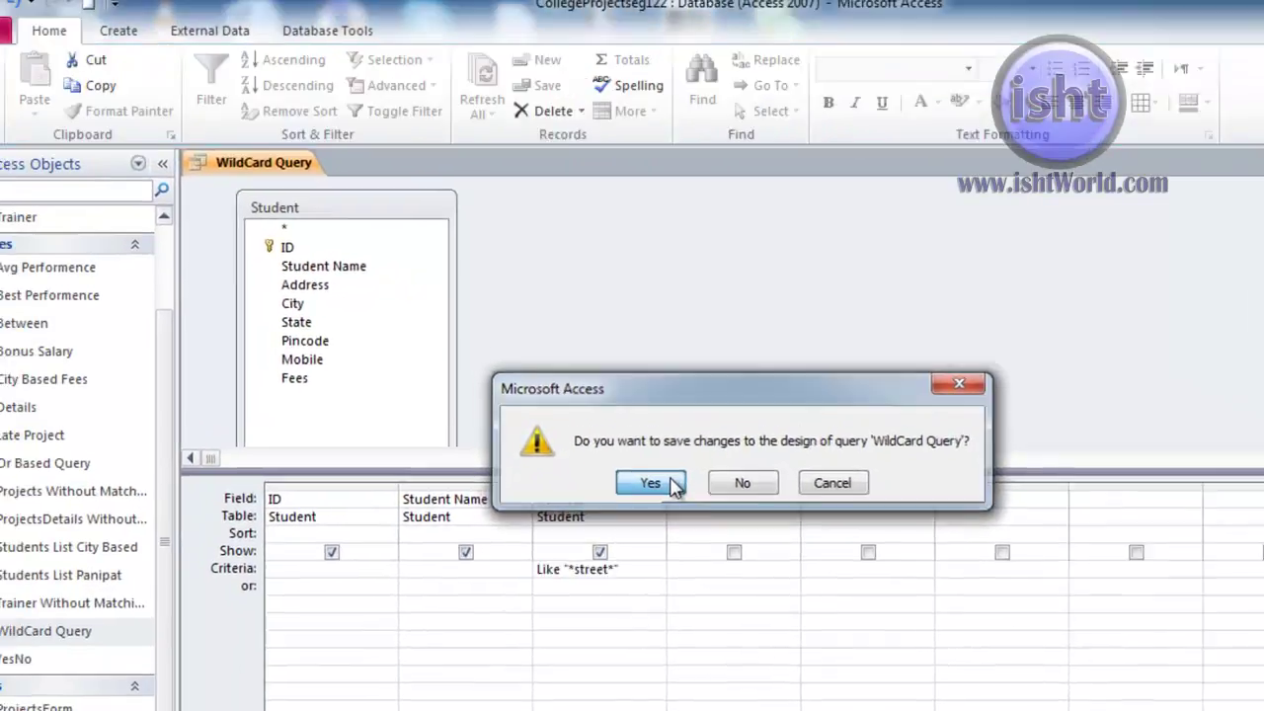
click(650, 483)
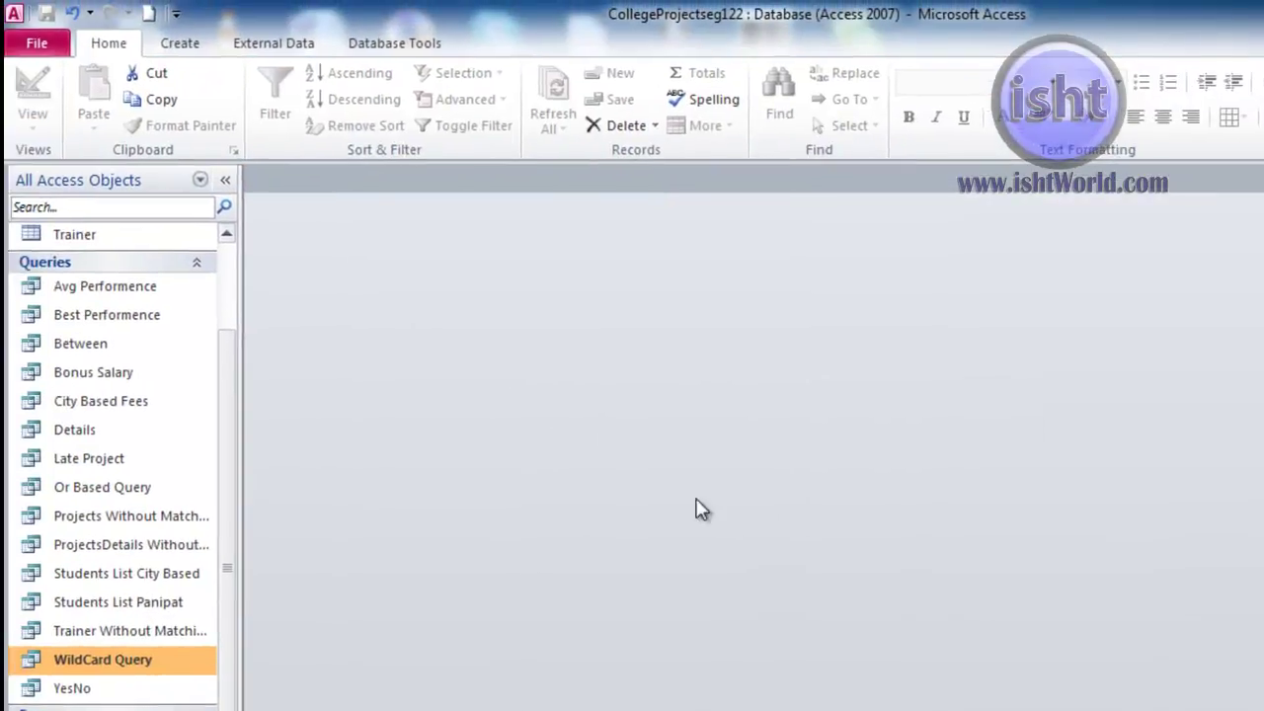
Step: Rename the WildCard Query as Street Based Info
double_click(69, 639)
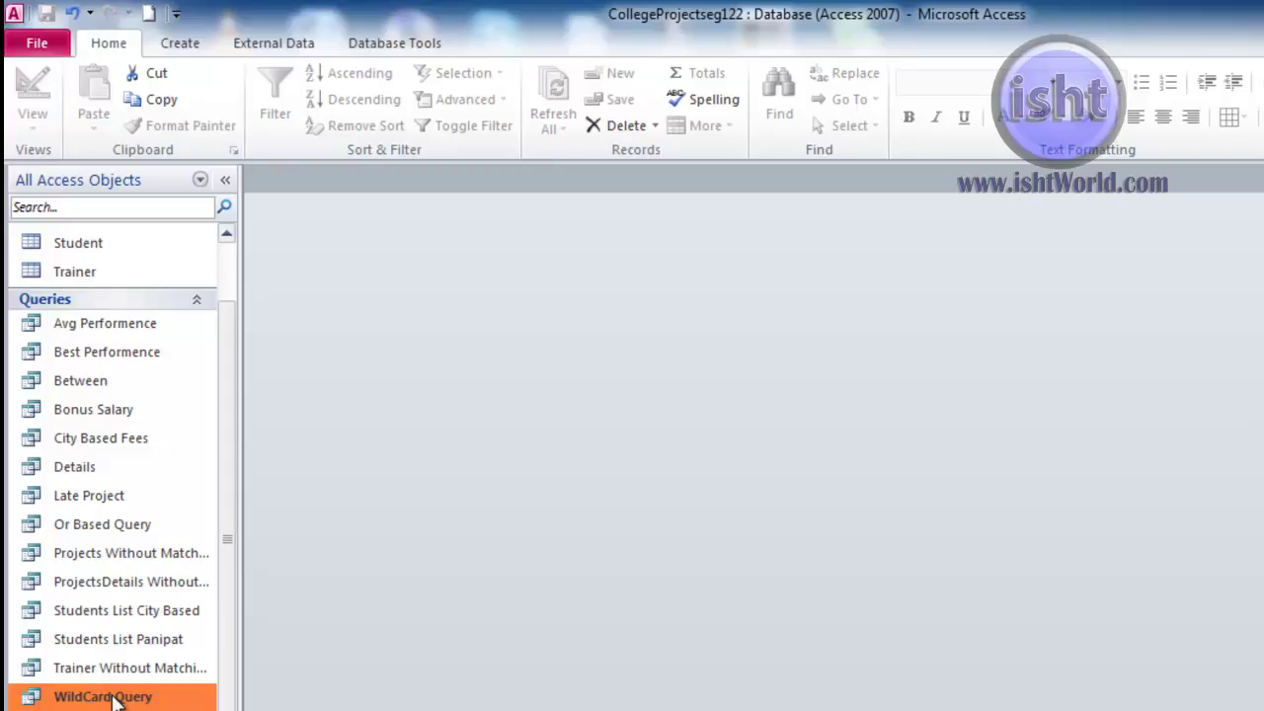
right_click(113, 699)
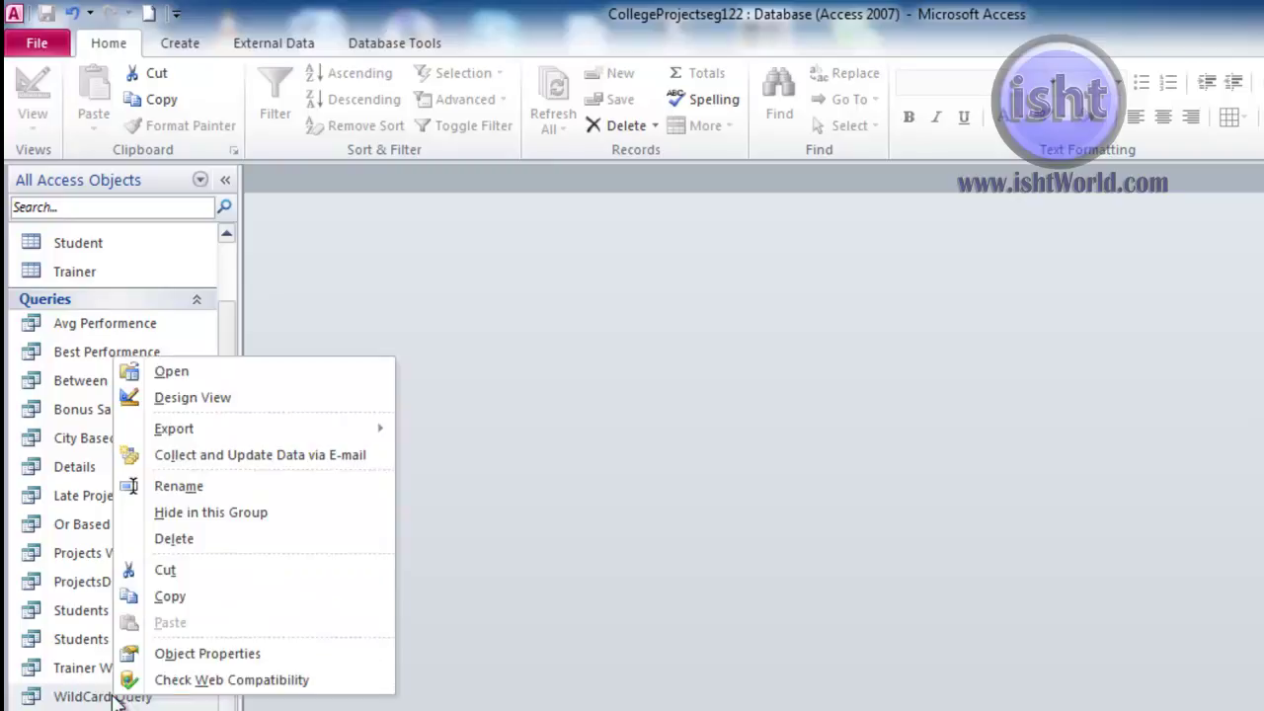
click(200, 497)
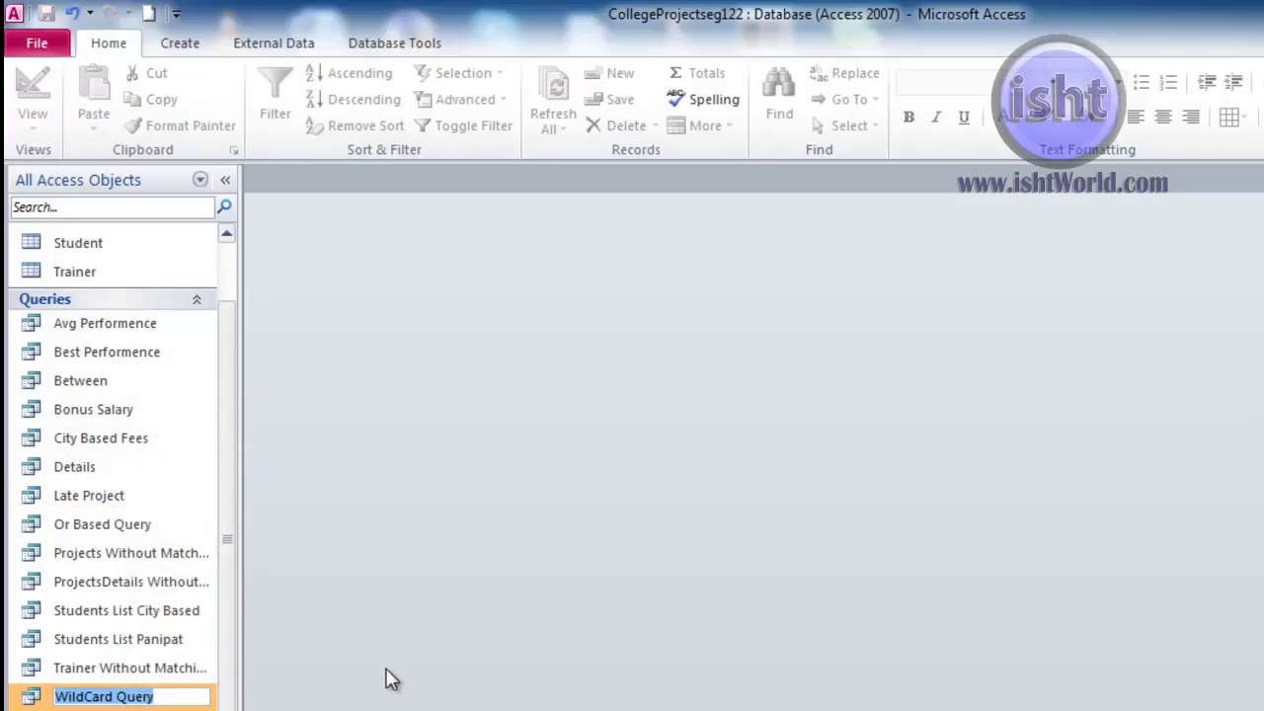
text(Street B)
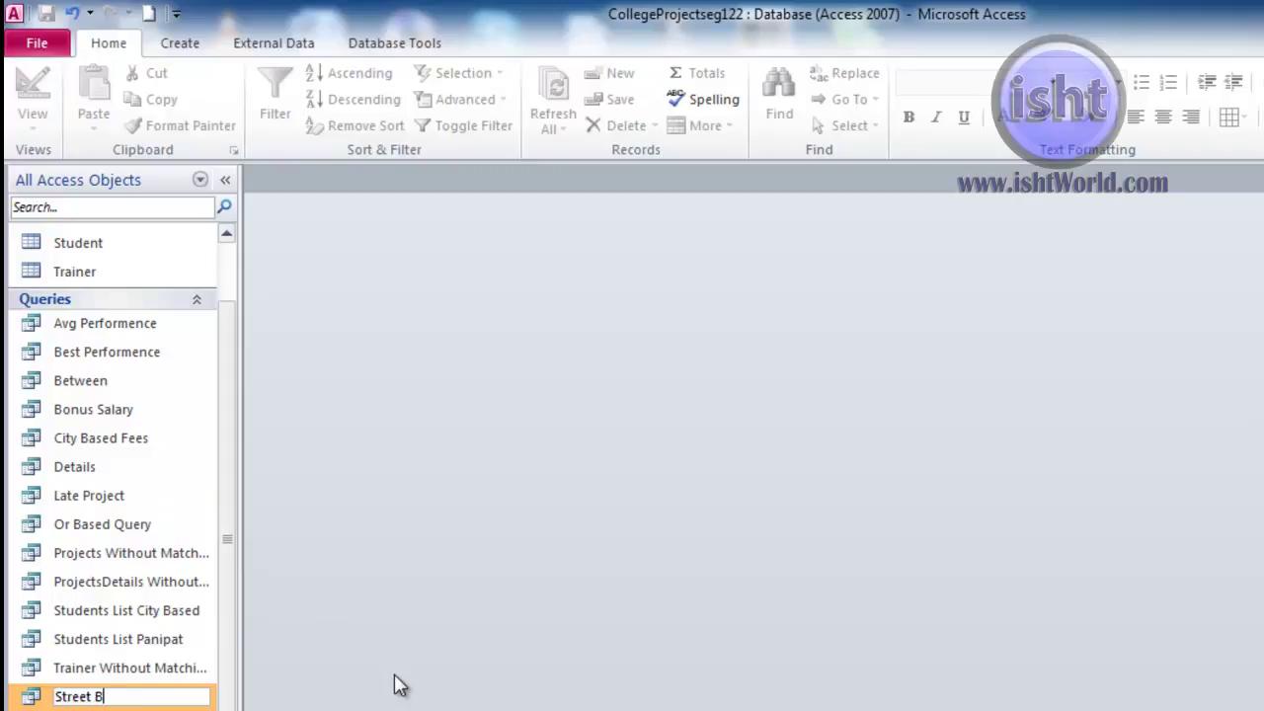
text(ased Info)
key(Return)
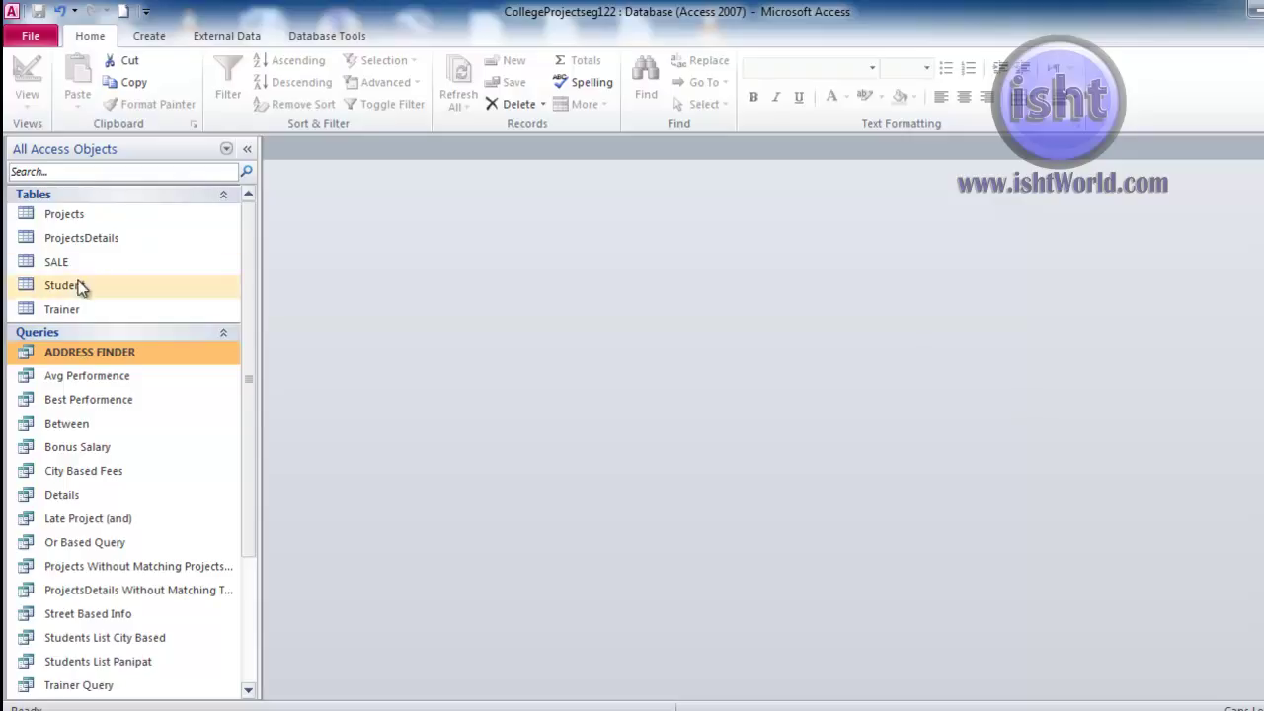
Step: Open the ADDRESS FINDER query in Design View and widen the Address column to fit its whole criterion
right_click(103, 360)
click(158, 385)
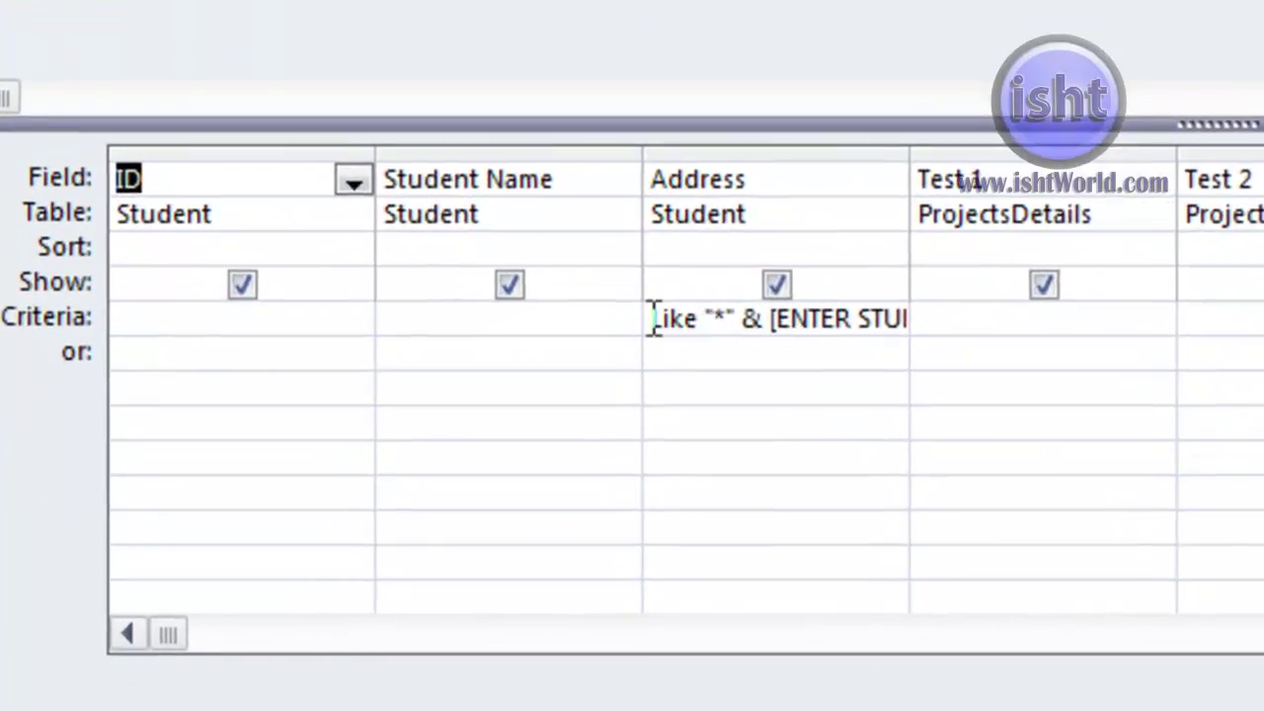
drag(653, 318, 1001, 319)
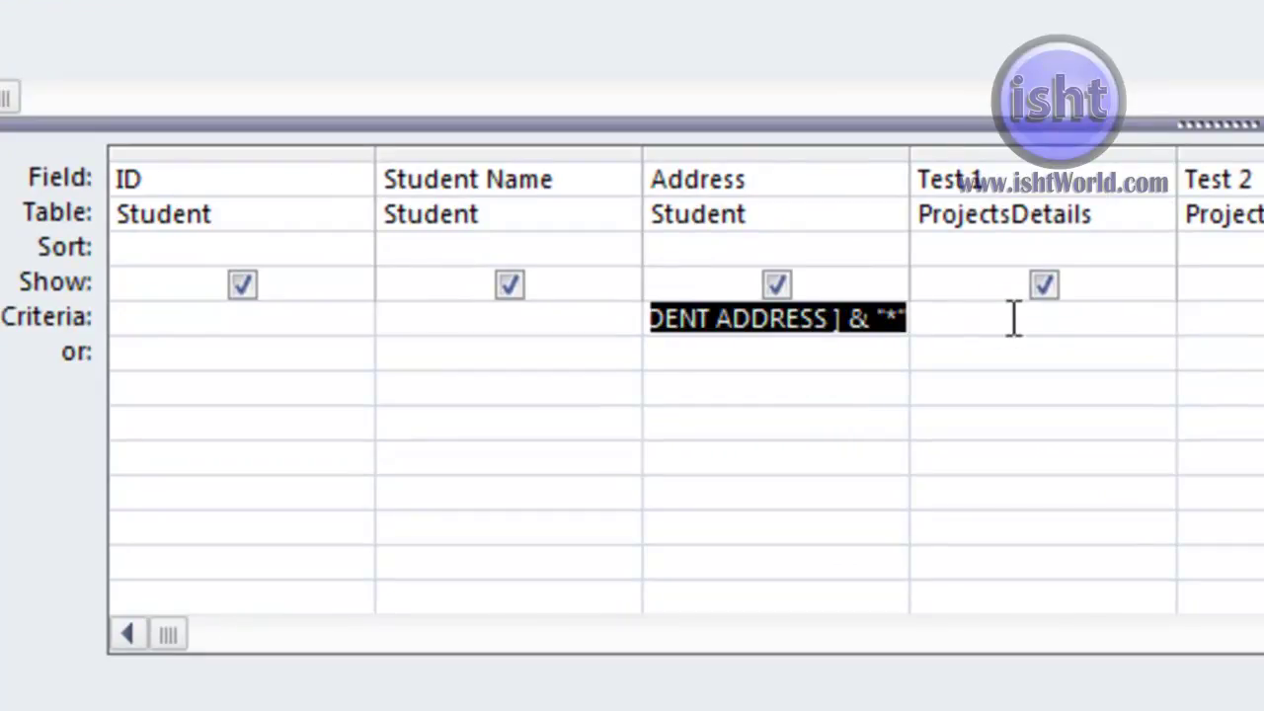
click(756, 336)
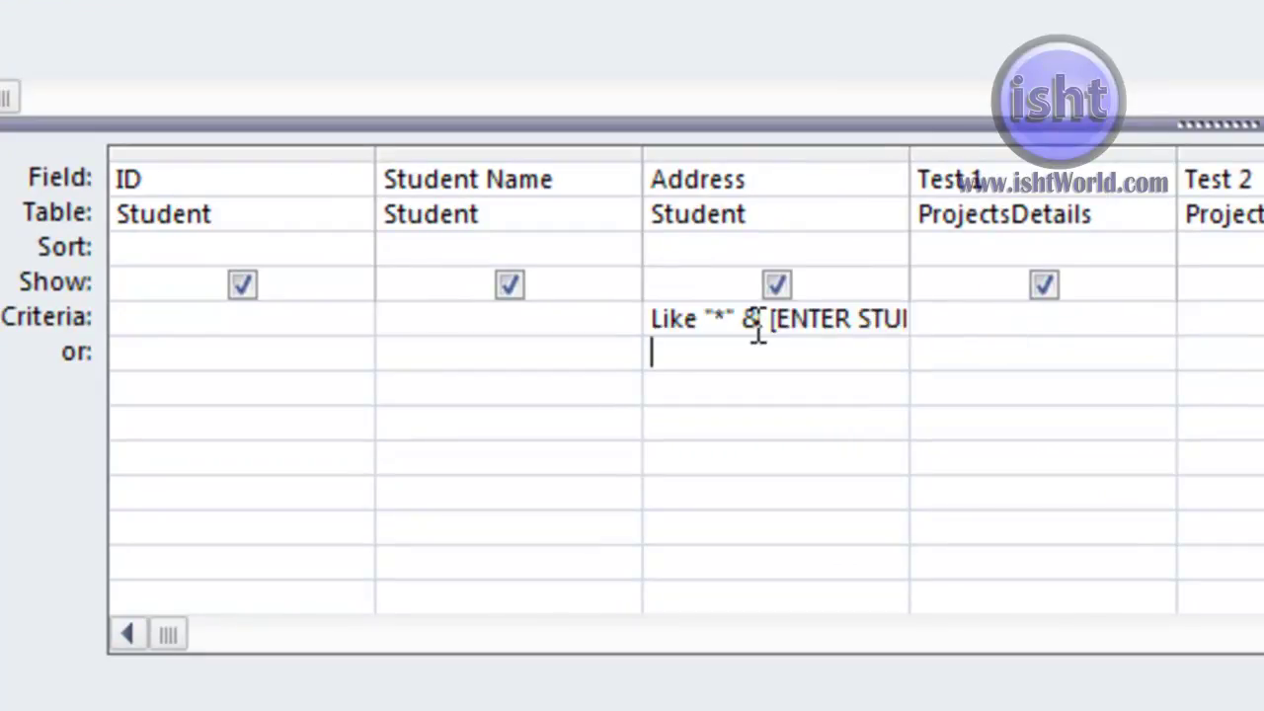
drag(652, 318, 699, 326)
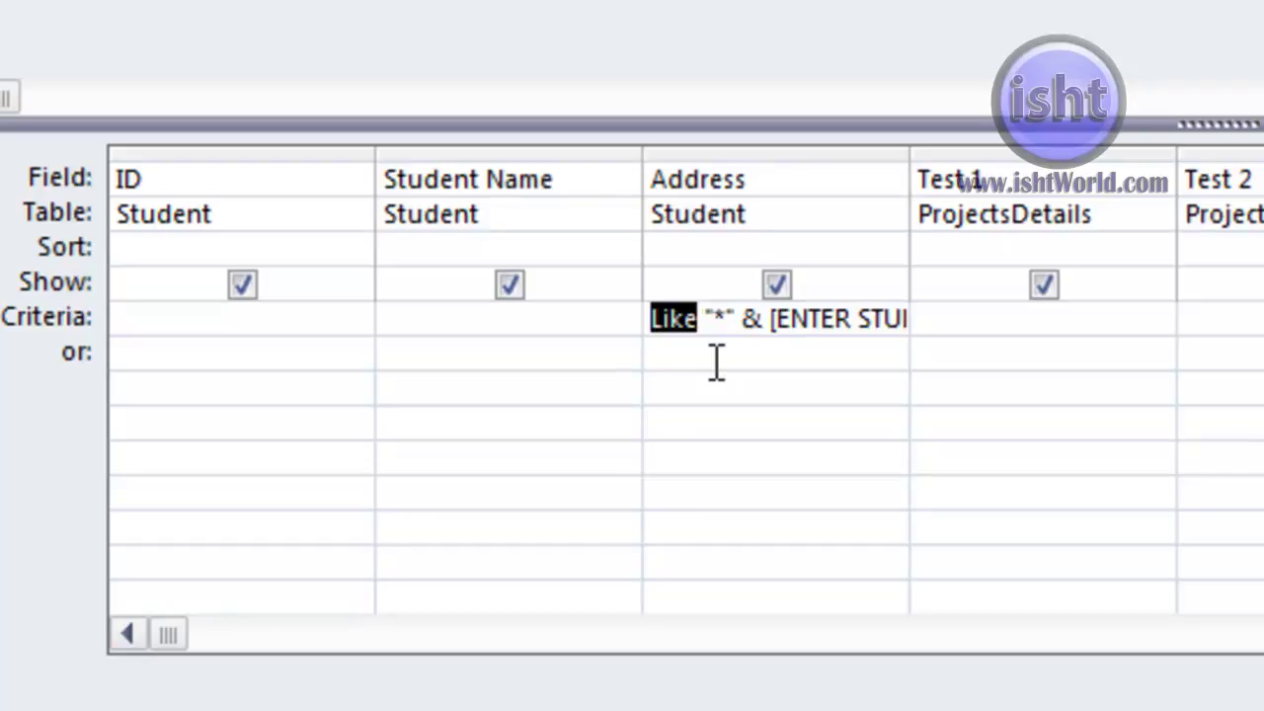
drag(1175, 153, 1134, 155)
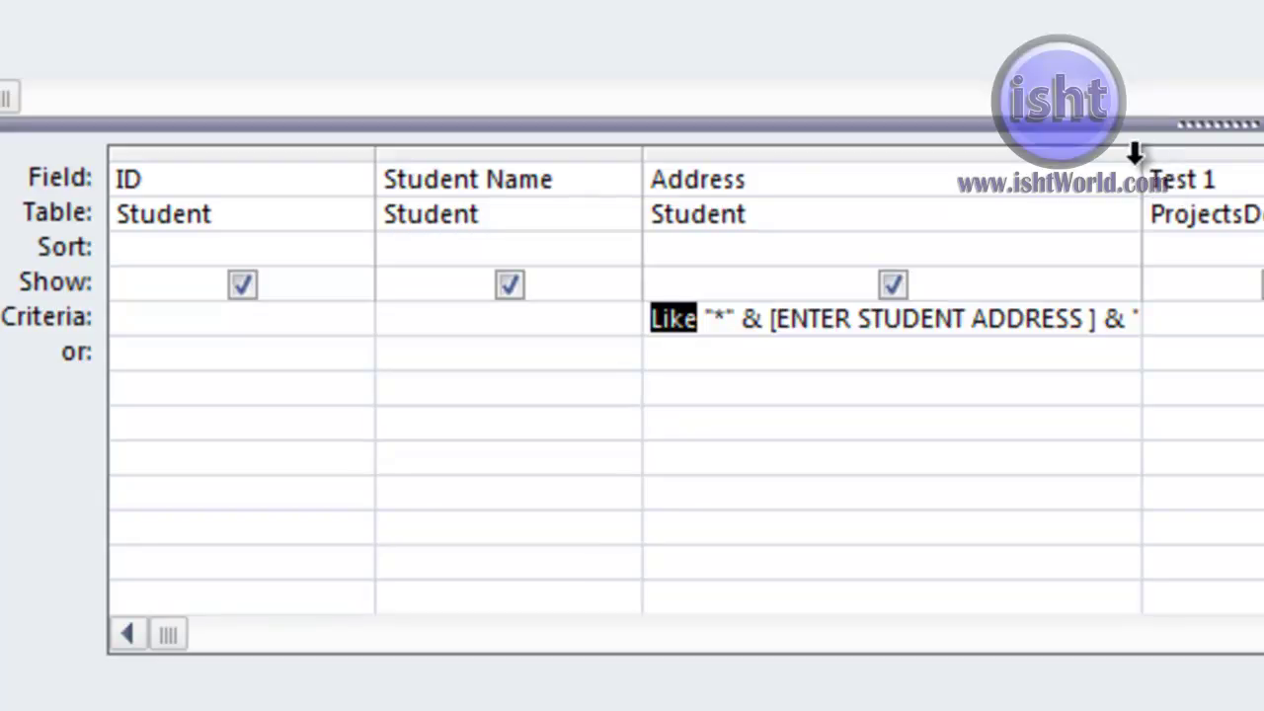
drag(1137, 153, 1246, 148)
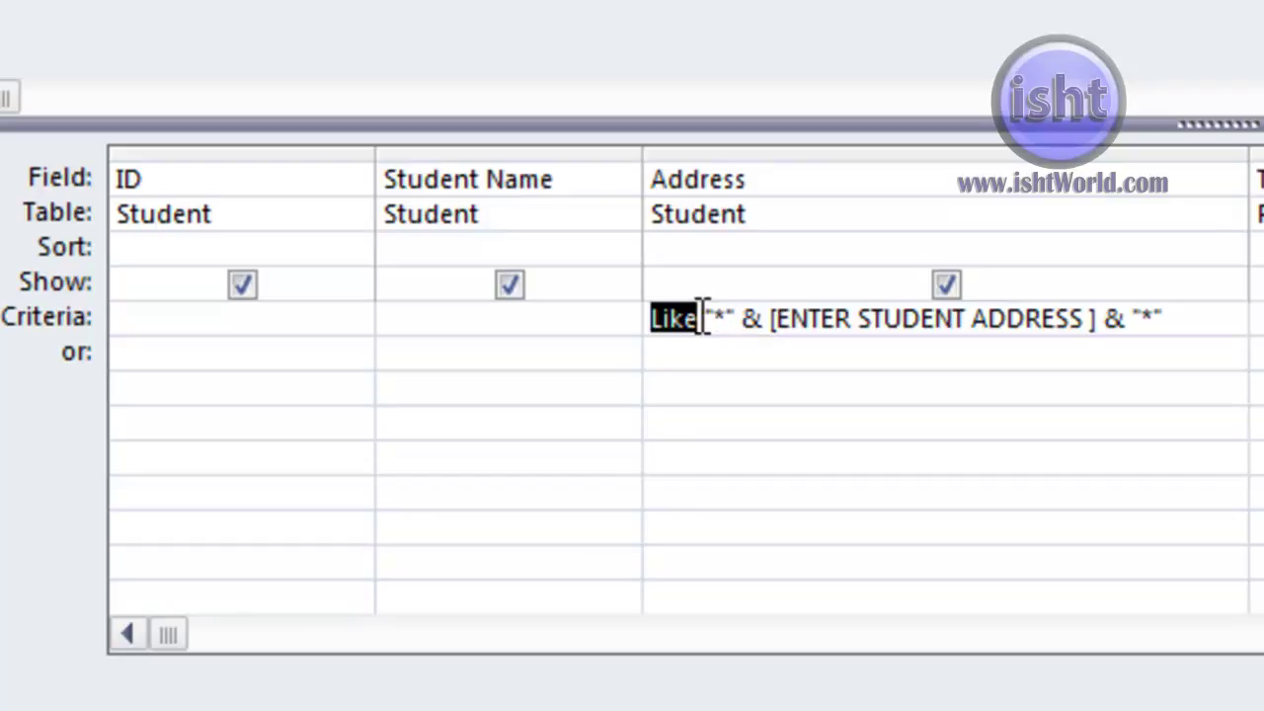
Step: Examine the wildcards, ampersands and bracketed prompt text in the ADDRESS FINDER query's Address criterion, and close the query
mouse_move(718, 316)
mouse_down()
mouse_move(765, 317)
mouse_move(719, 317)
mouse_up()
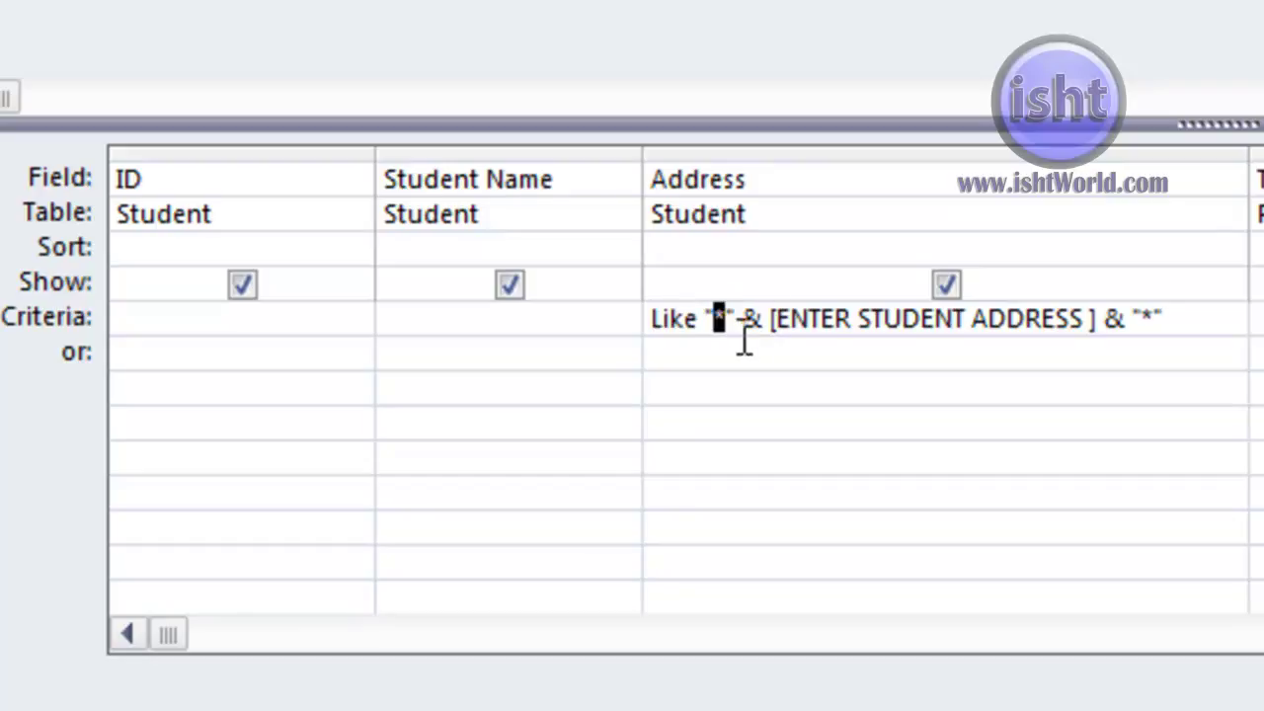
double_click(1148, 317)
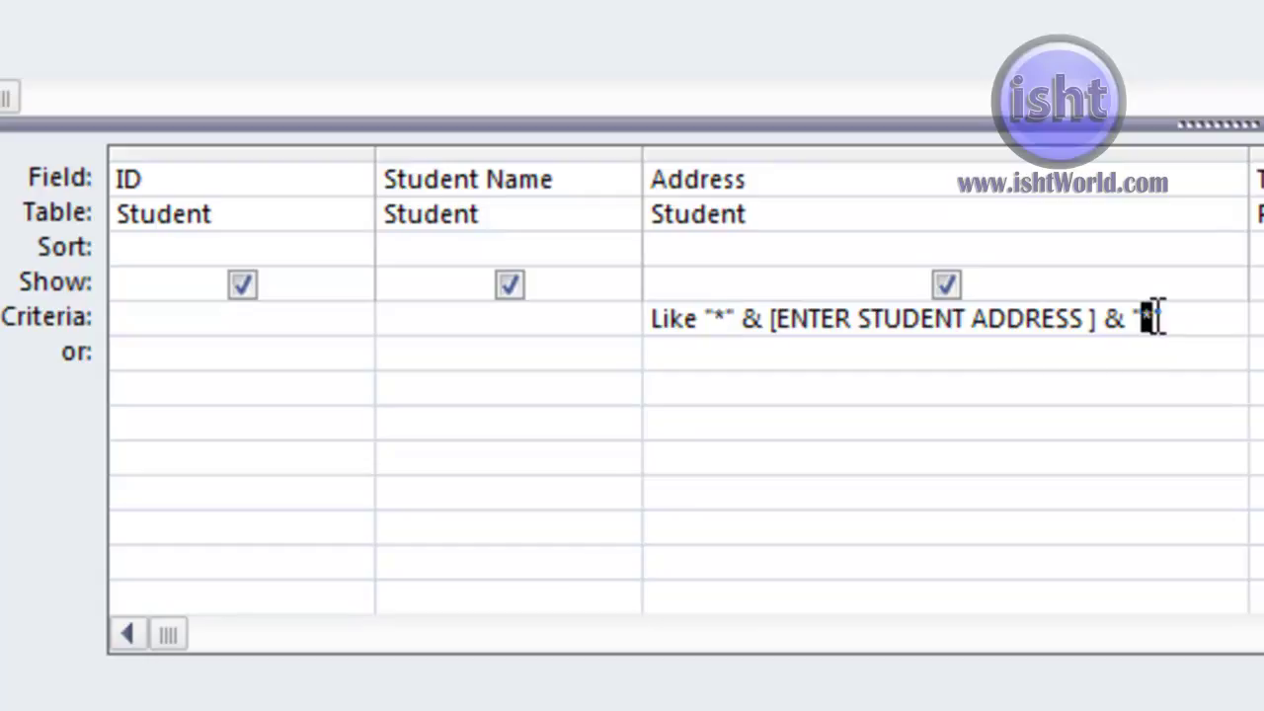
double_click(753, 326)
double_click(1113, 326)
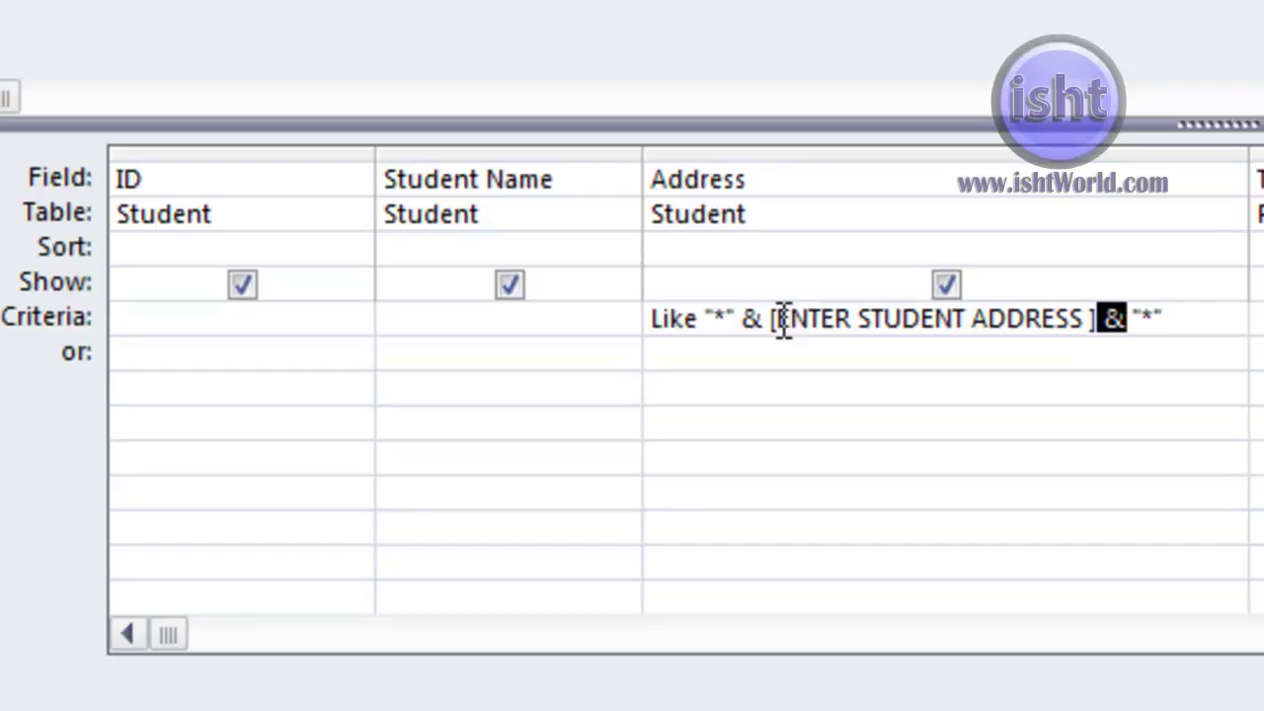
drag(783, 321, 1098, 323)
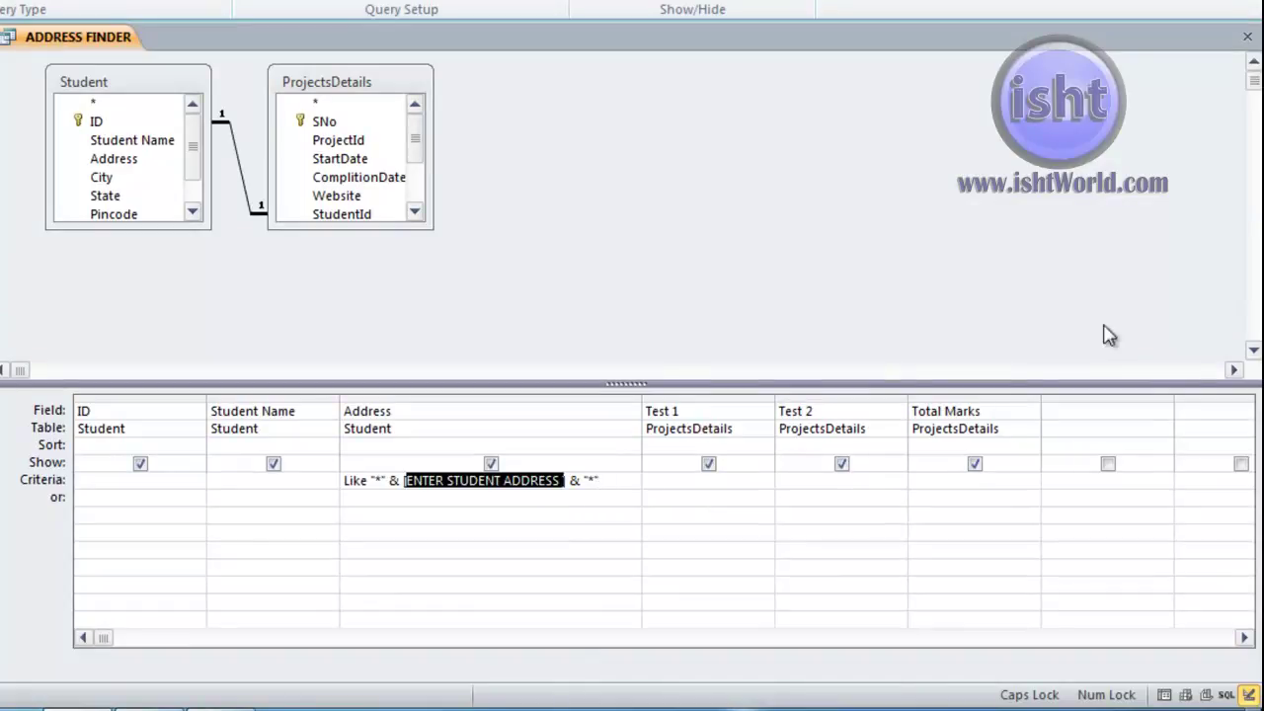
click(1247, 36)
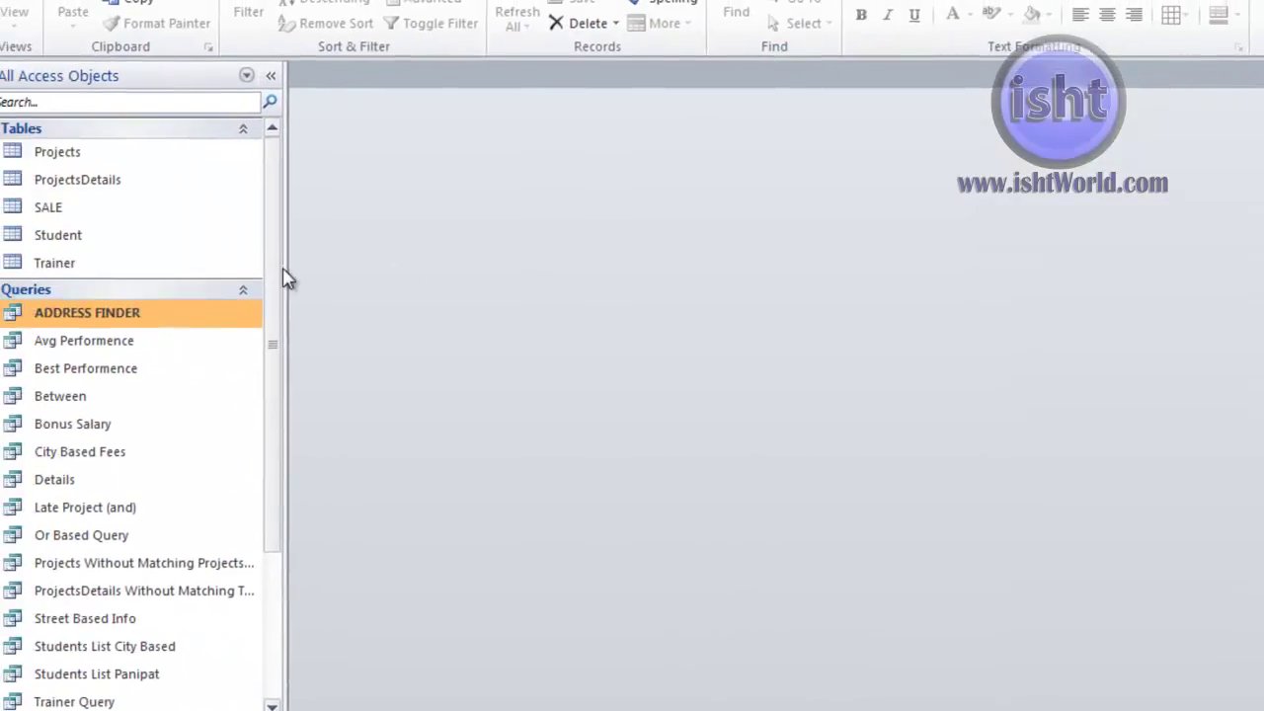
Step: Run the ADDRESS FINDER query with ST as the student address, and close the results
double_click(168, 323)
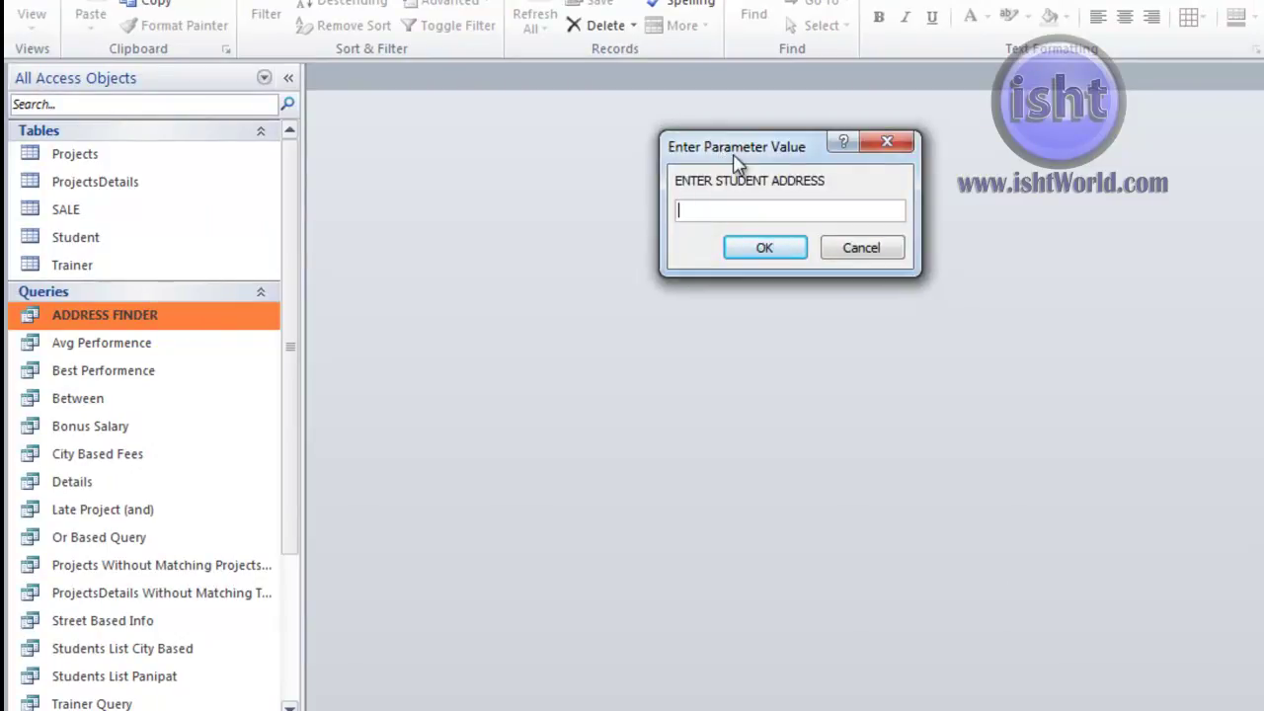
text(ST)
click(762, 246)
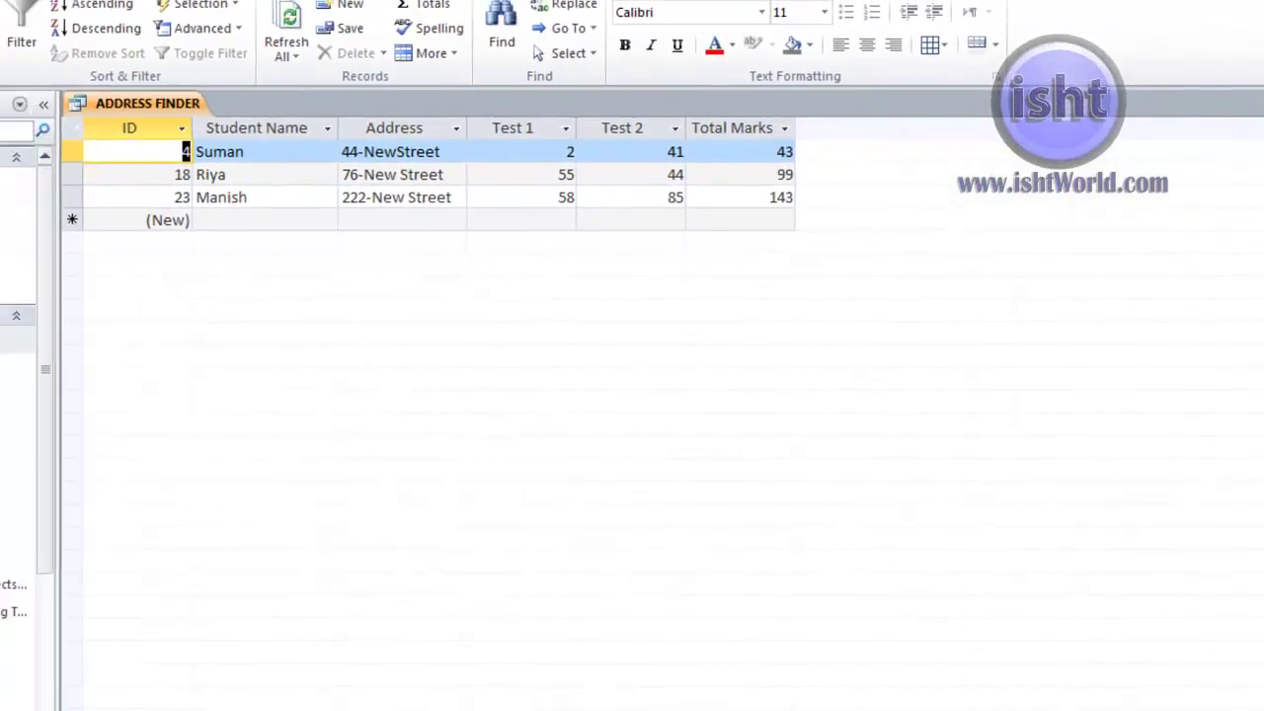
click(1252, 102)
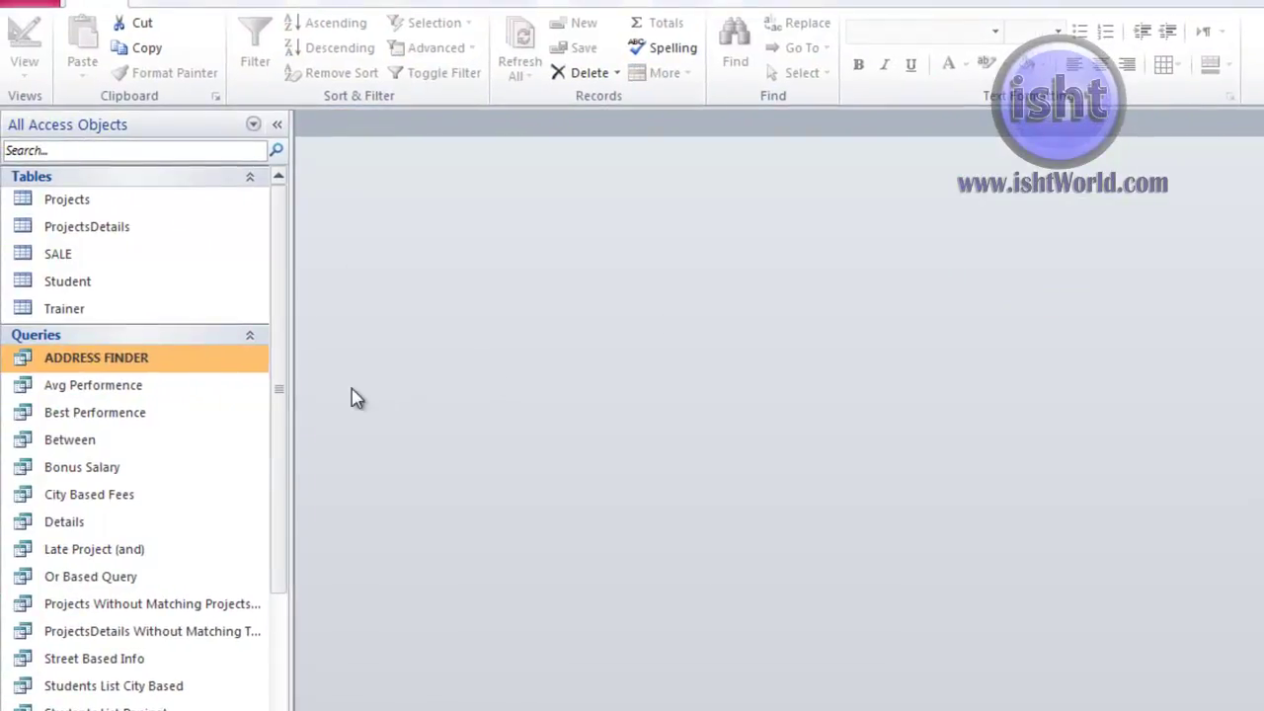
Step: Run the ADDRESS FINDER query with NA as the student address, check the match in the first record's address, and close the results
double_click(183, 361)
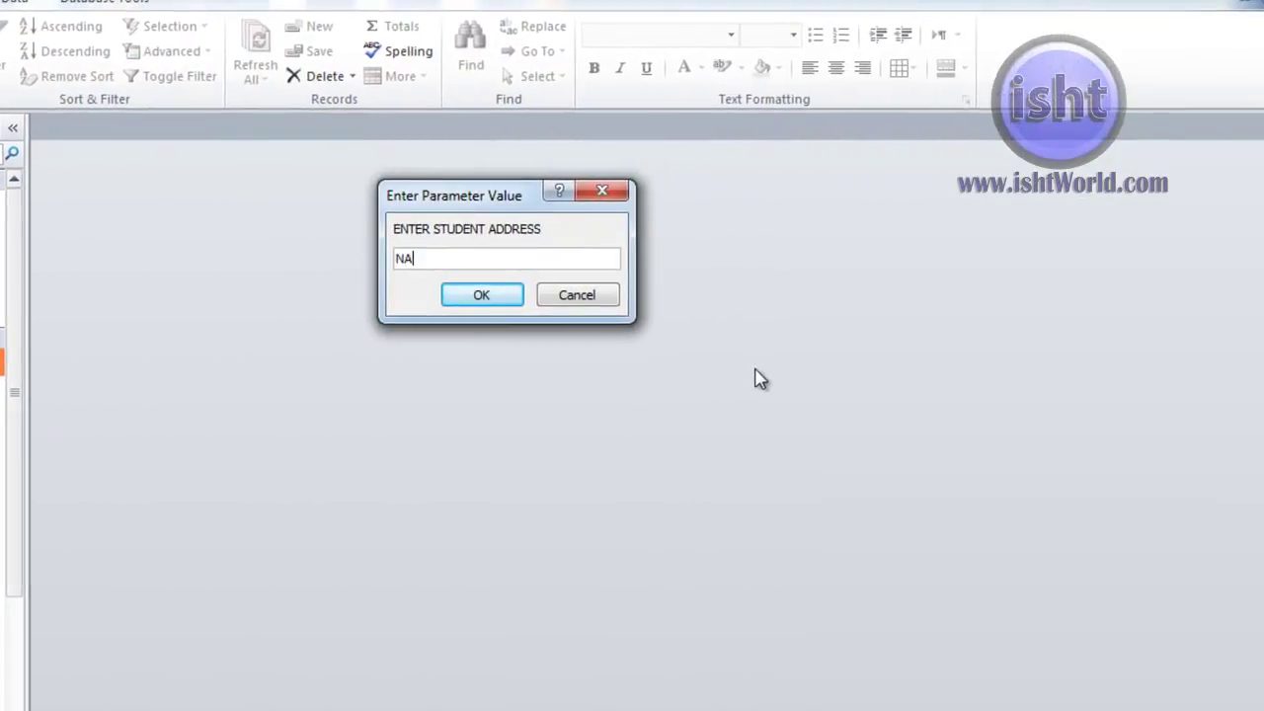
click(480, 296)
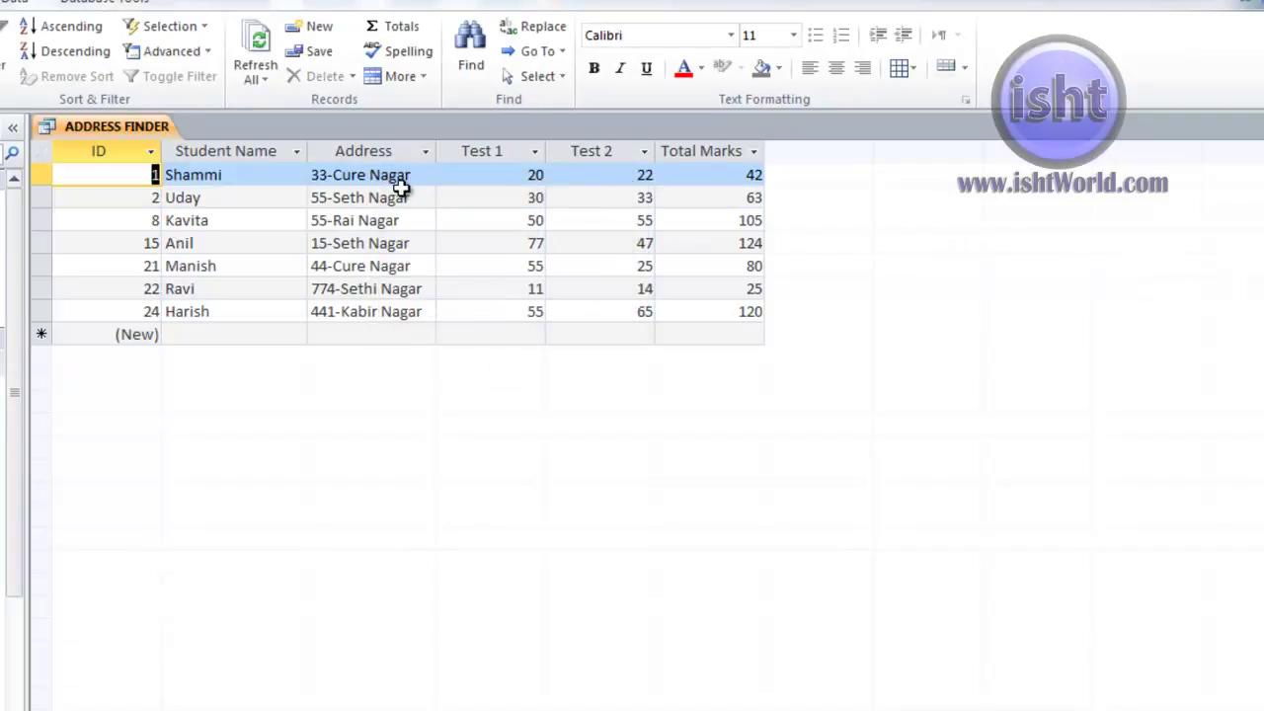
drag(371, 174, 411, 174)
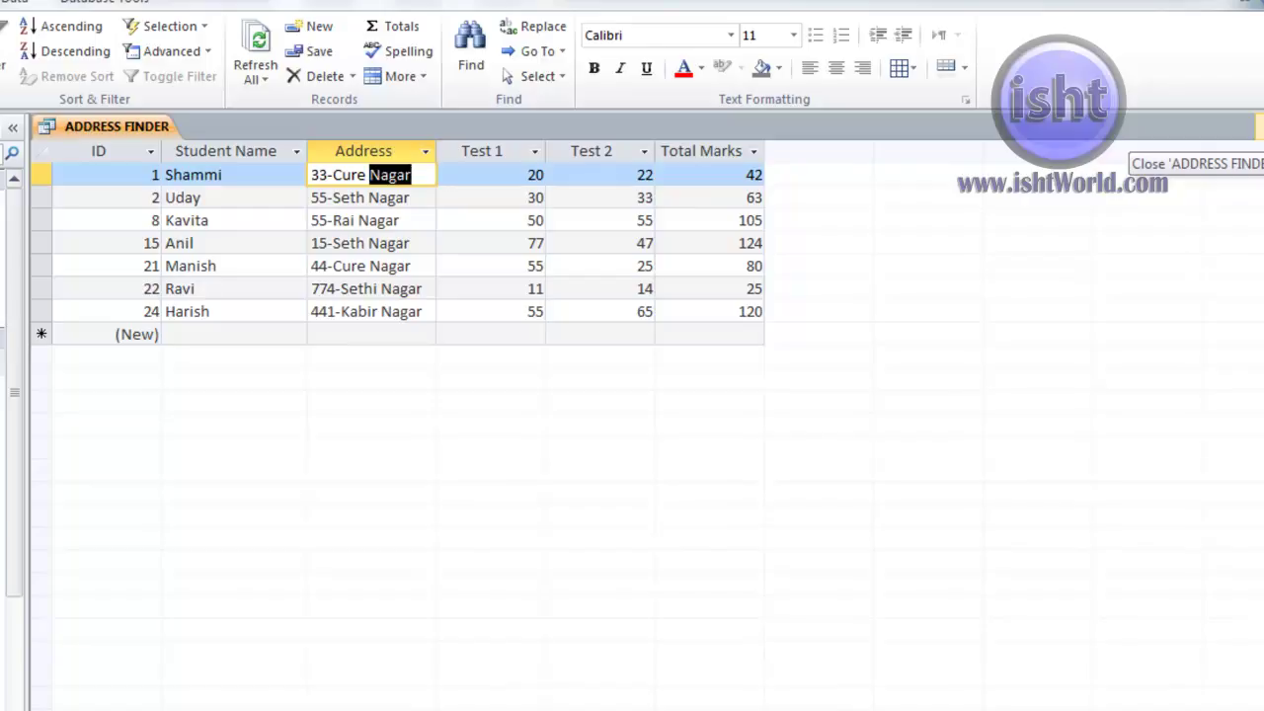
click(1258, 127)
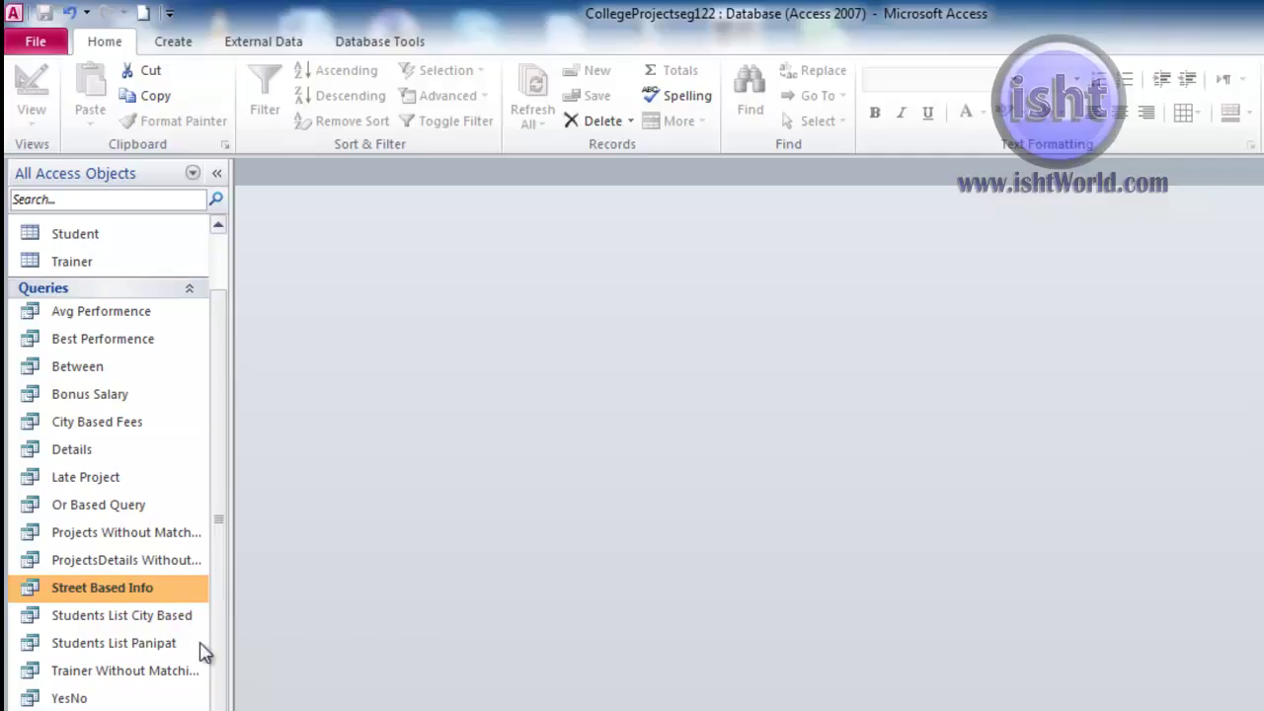
Step: Open the YesNo query in Design View, and review the Verified check boxes in the ProjectsDetails table, closing only that table
right_click(69, 698)
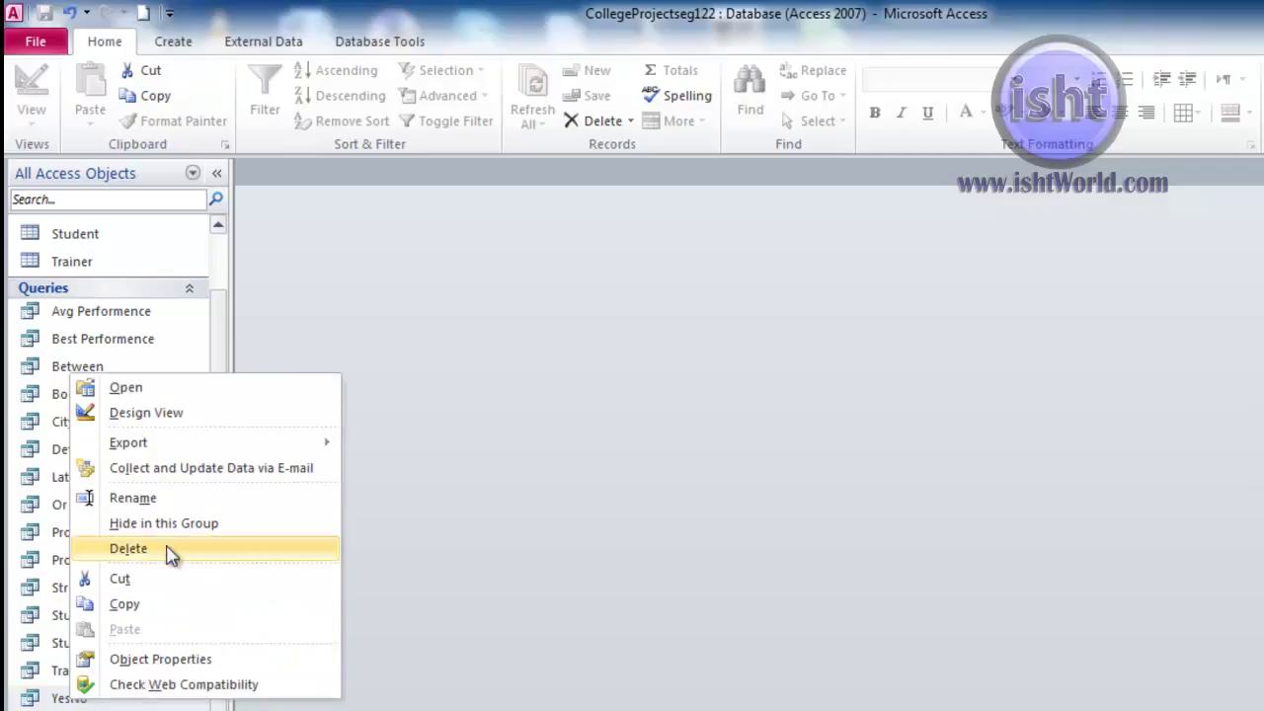
click(153, 415)
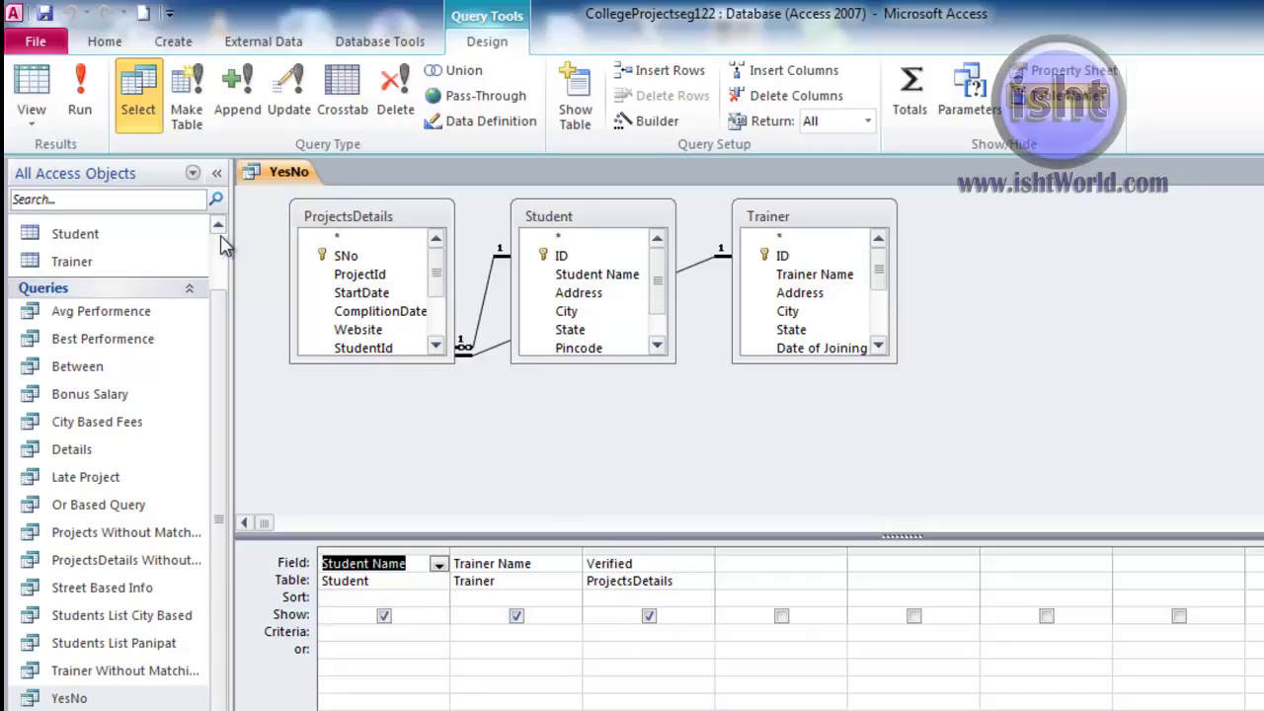
scroll(223, 243, up, 2)
scroll(223, 243, up, 1)
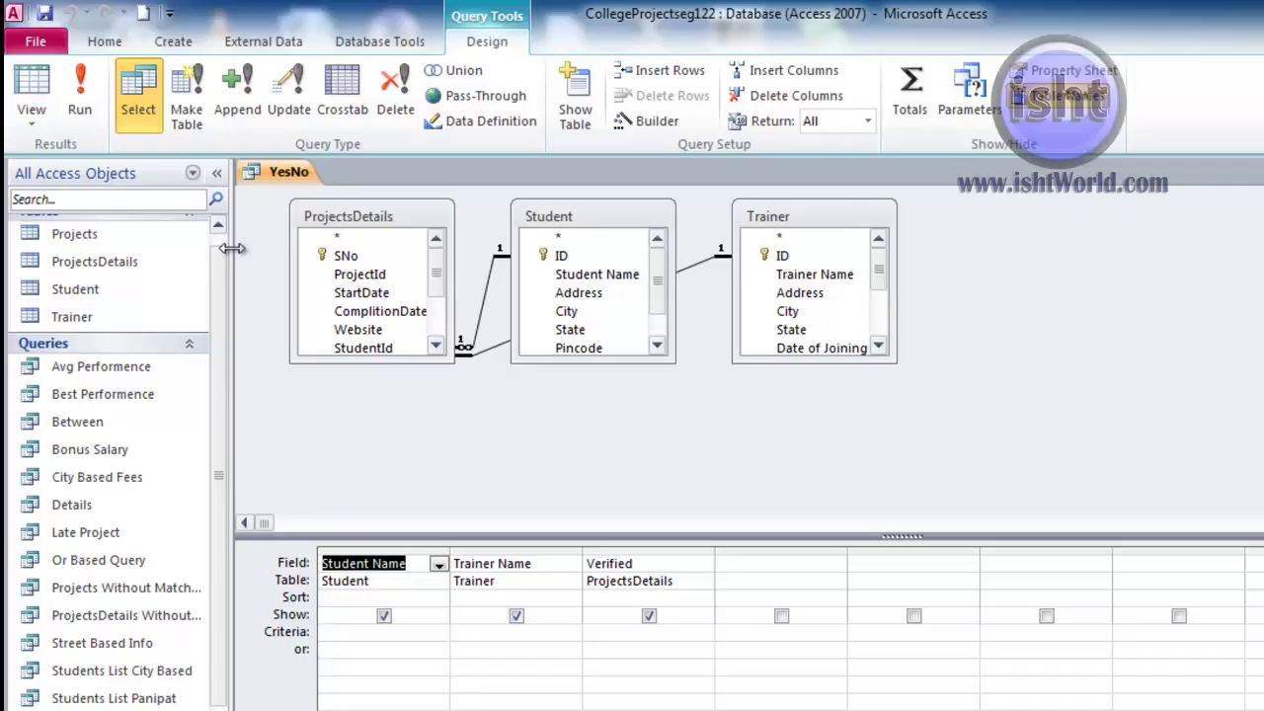
double_click(130, 267)
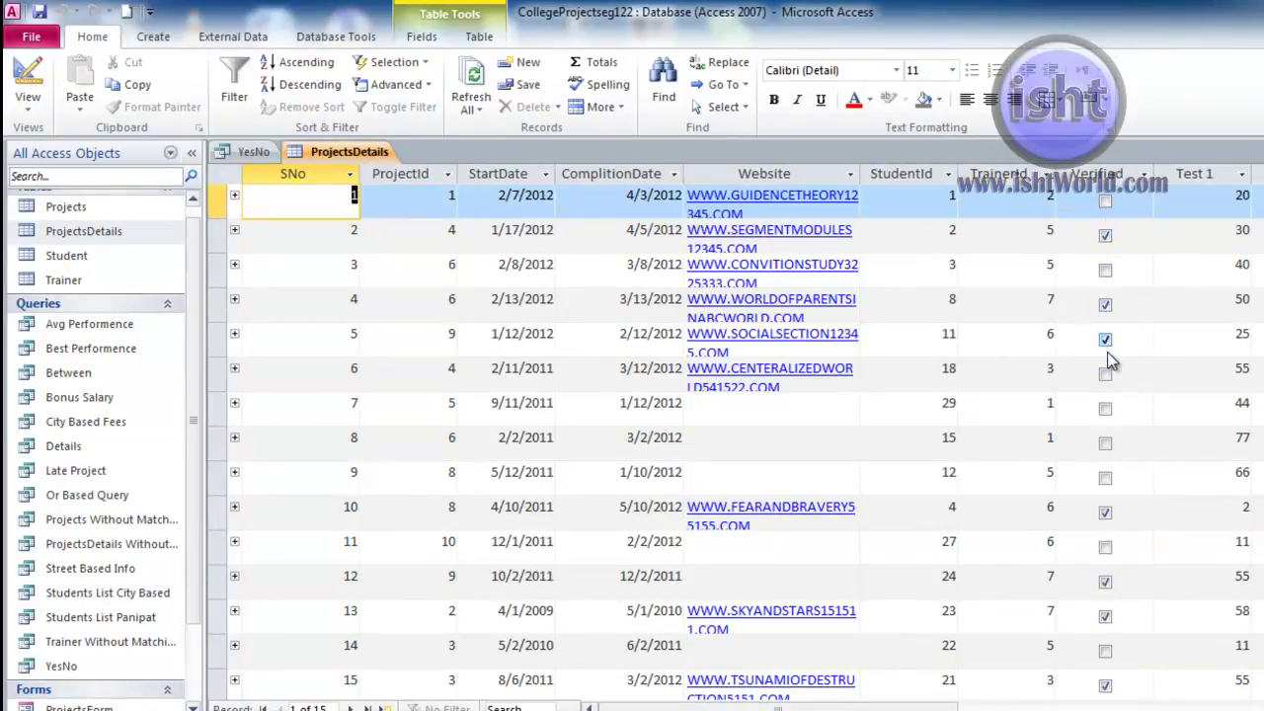
scroll(1118, 434, down, 3)
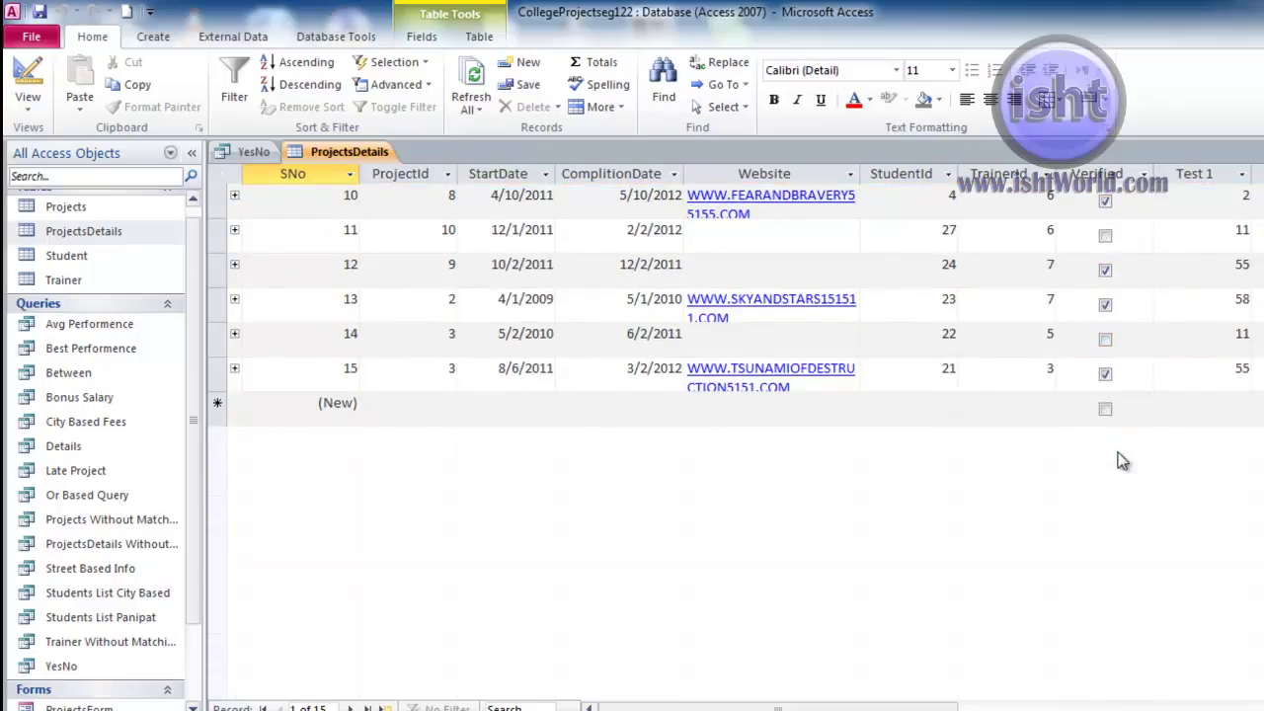
scroll(1117, 444, up, 3)
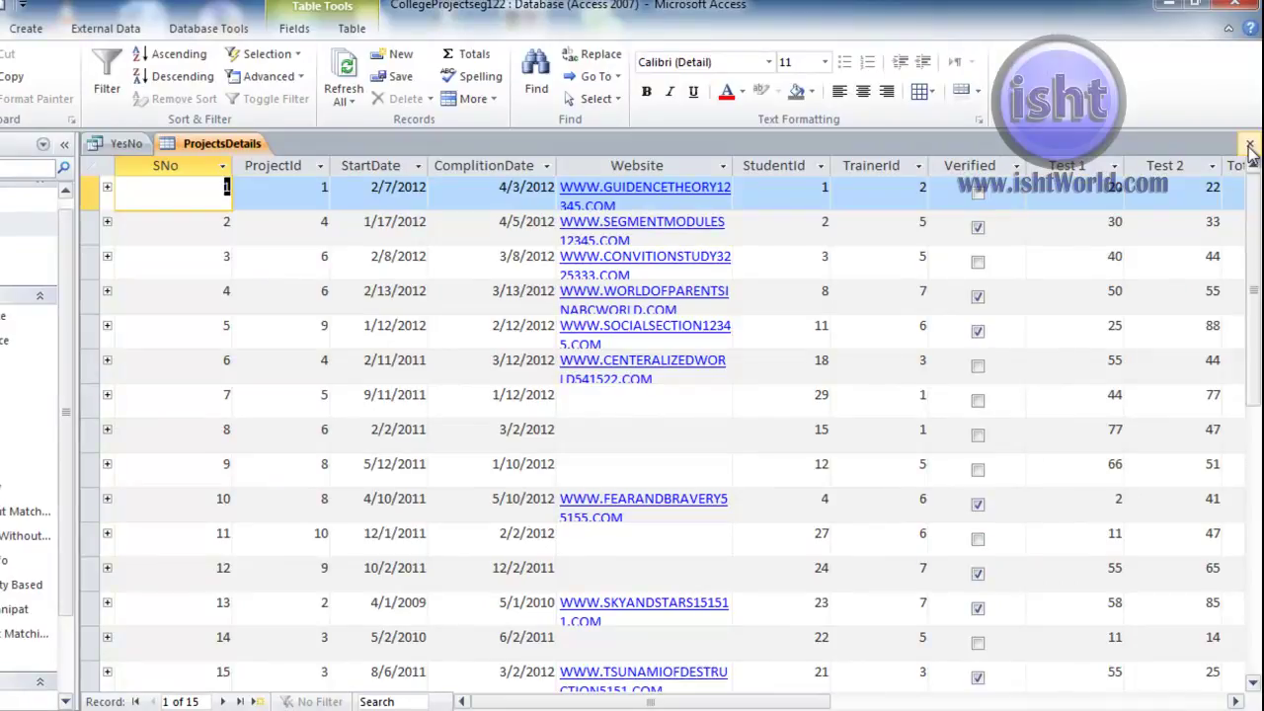
click(1250, 144)
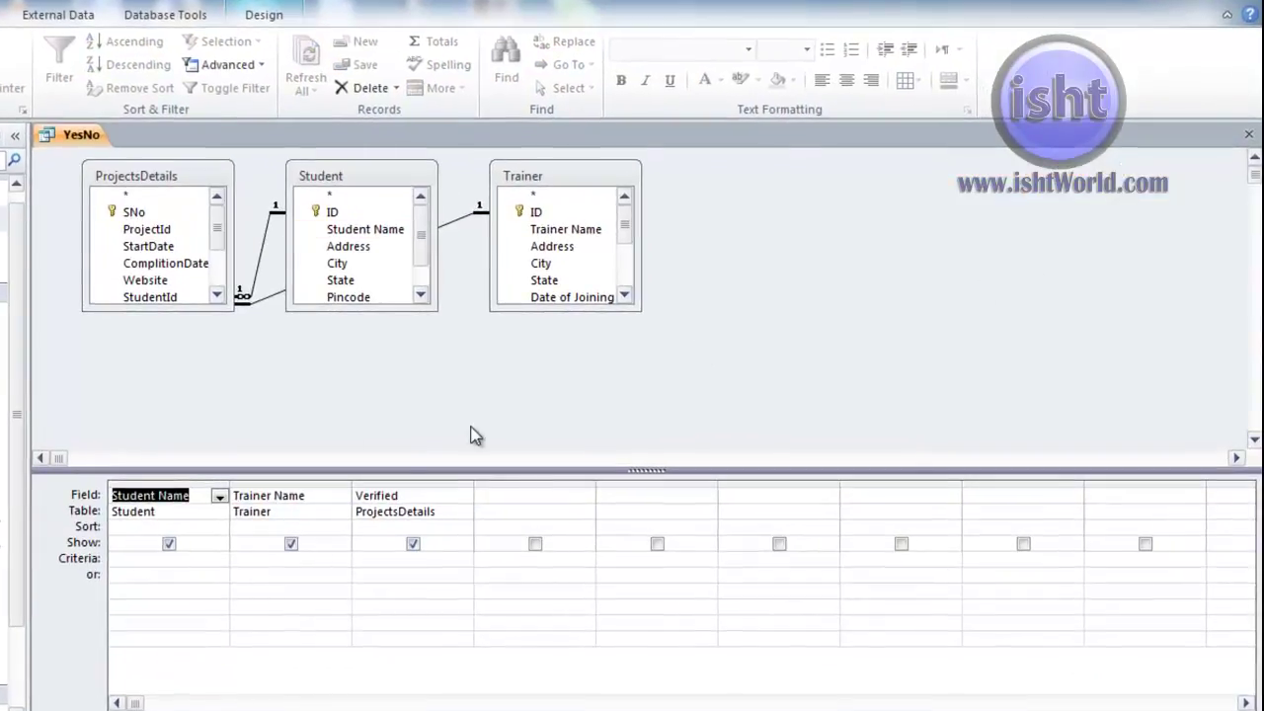
Step: Set the Verified field's criterion to Yes in the YesNo query, and close the query with the change saved
click(418, 558)
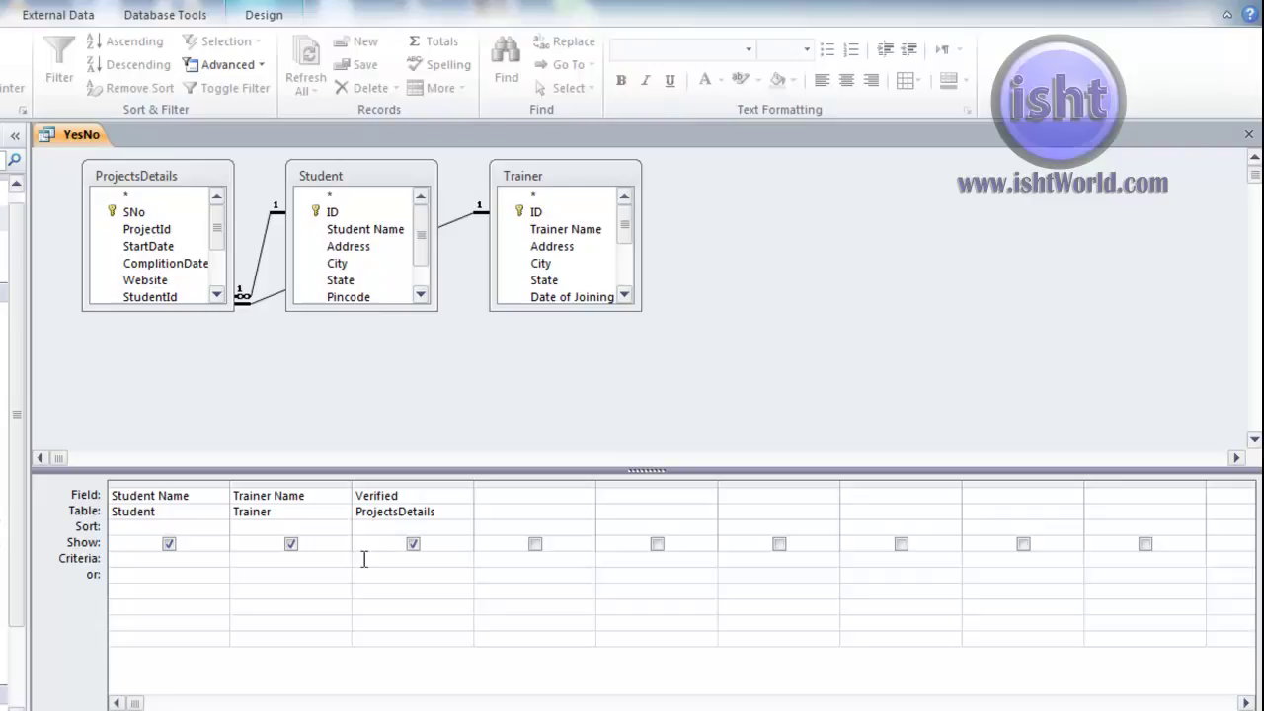
drag(404, 496, 367, 496)
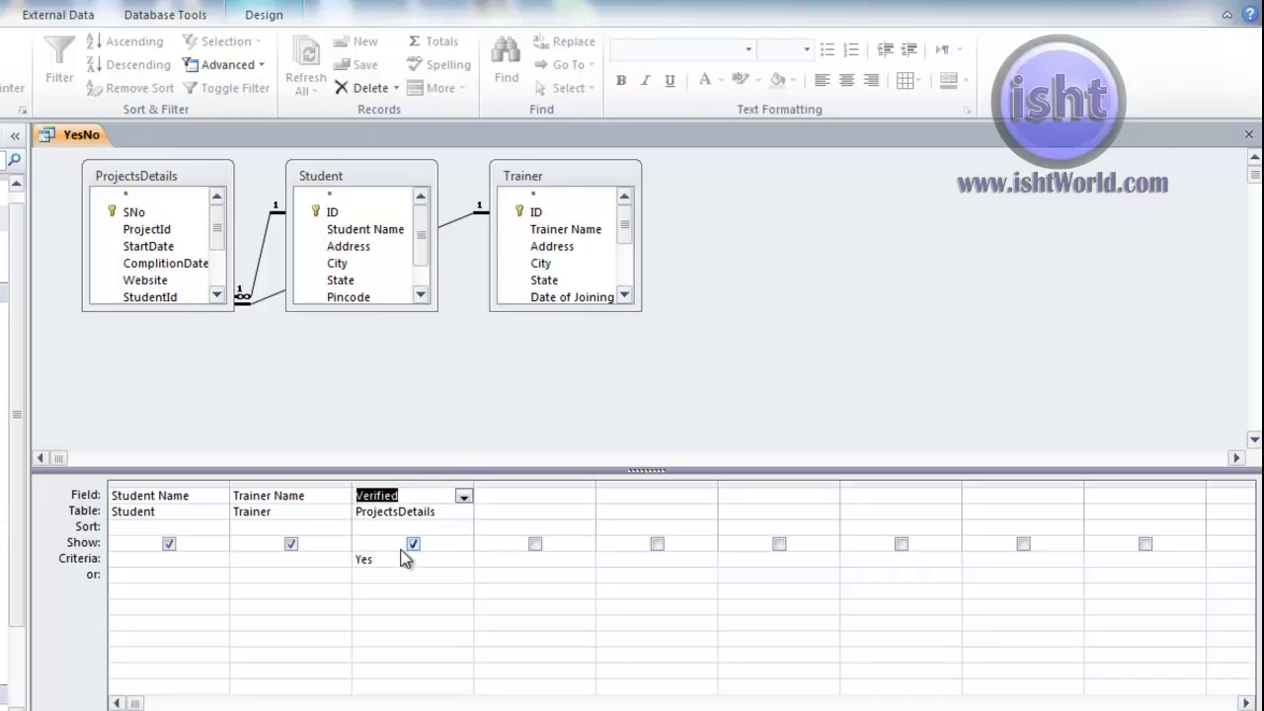
drag(381, 559, 357, 562)
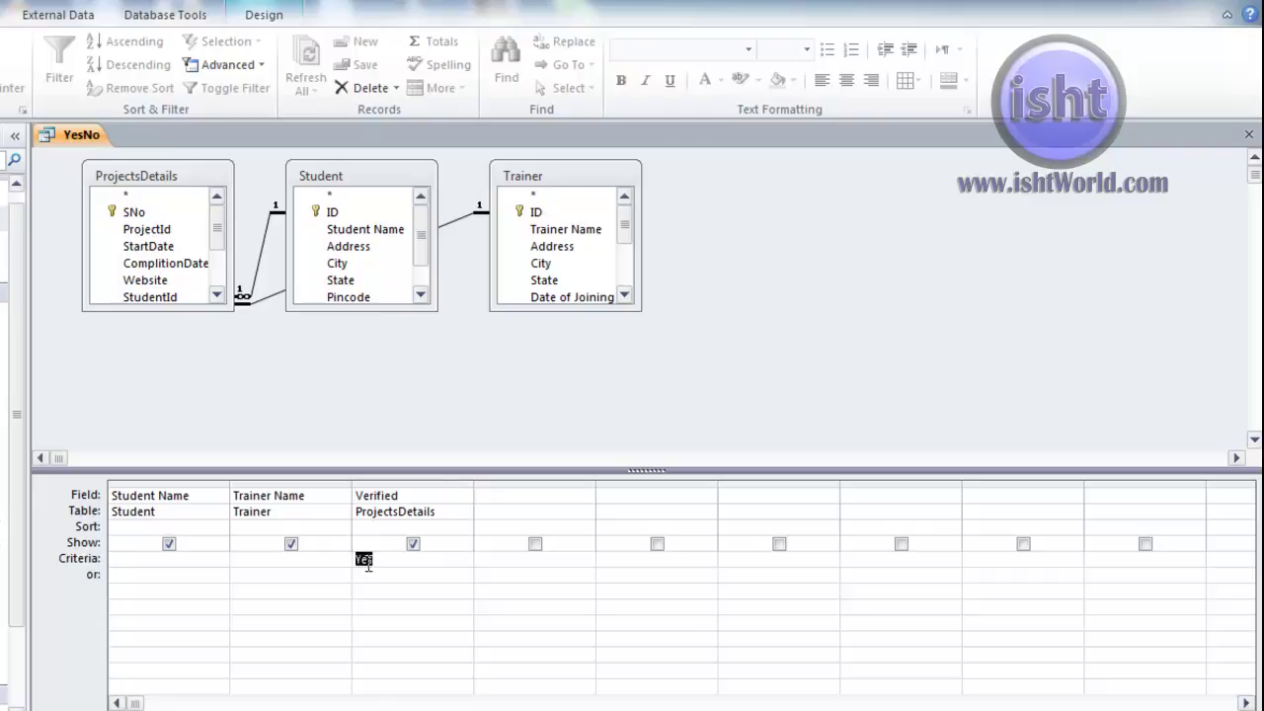
click(1248, 135)
Step: Run the YesNo query to view the students and trainers of verified projects, and close the results
click(56, 689)
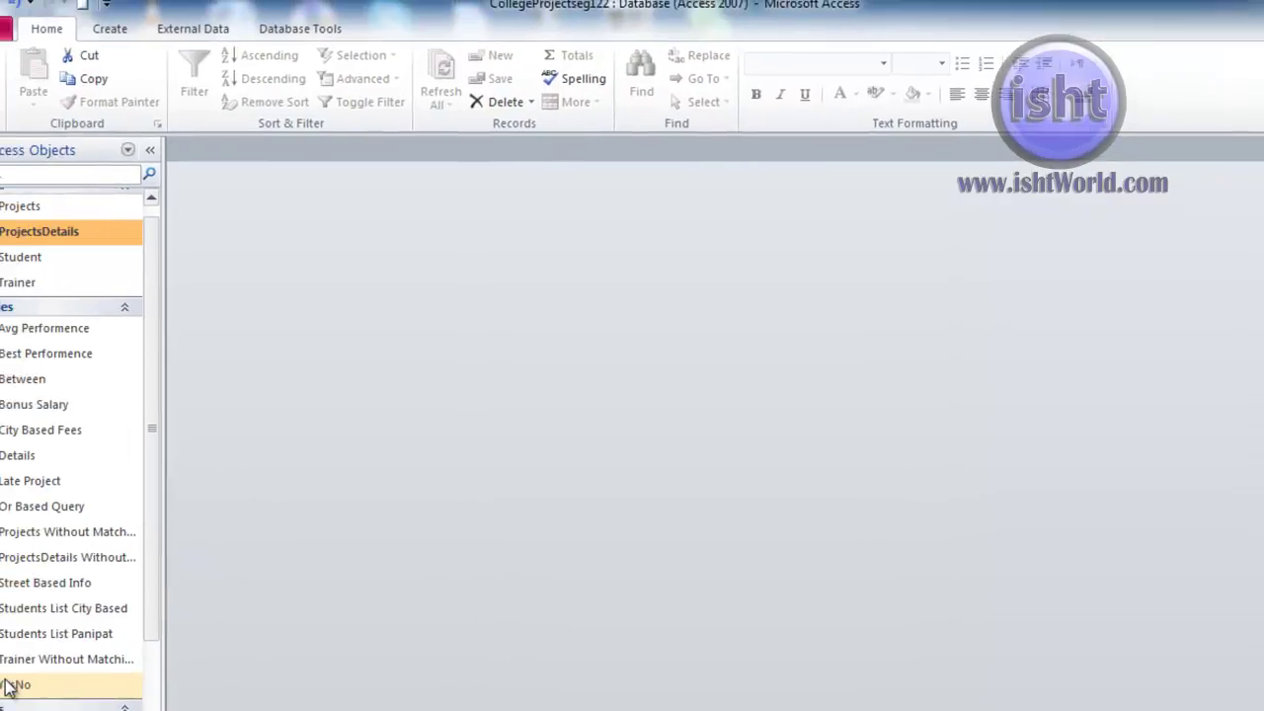
double_click(56, 689)
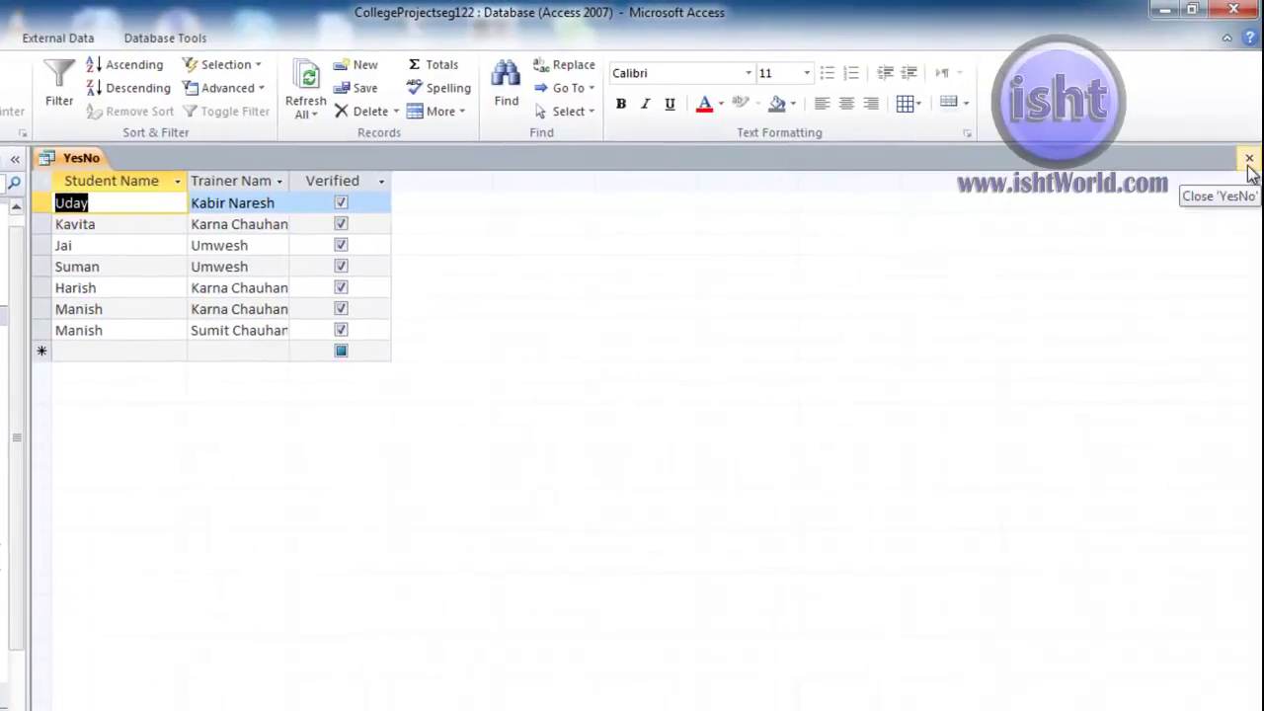
click(1248, 161)
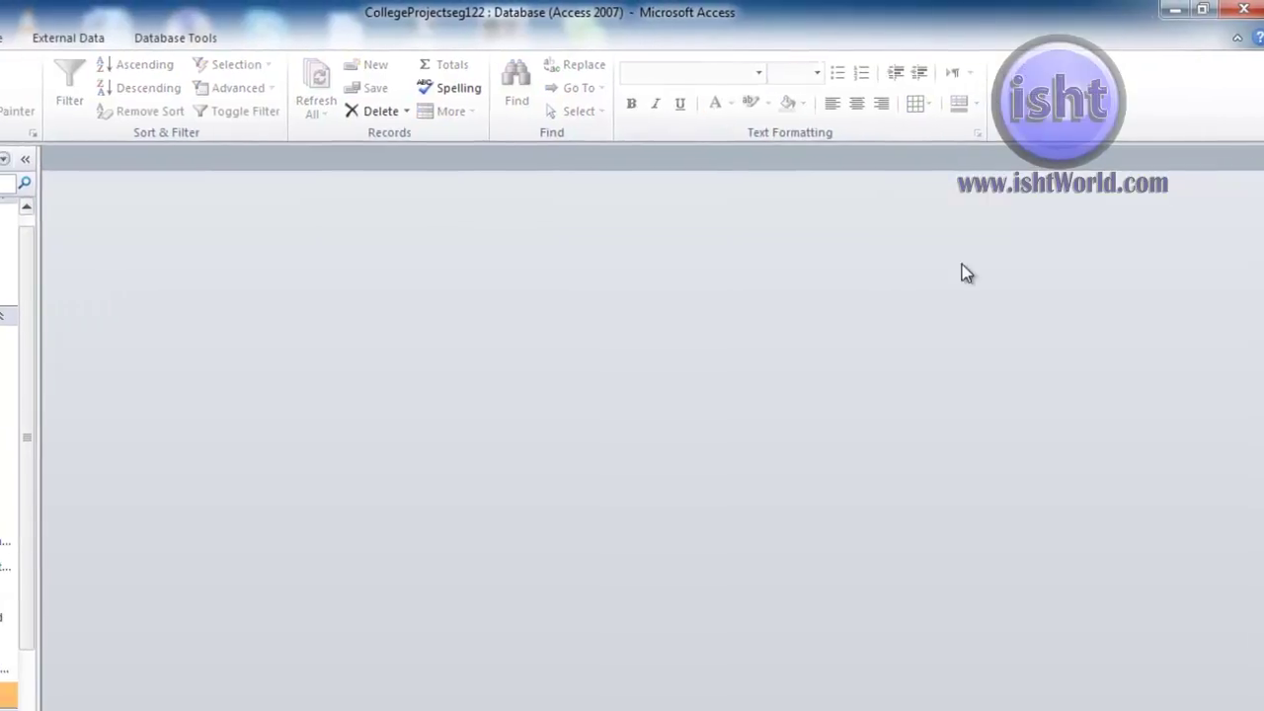
Step: Reopen the YesNo query's design, replace the Verified criterion with No, and close the query with the change saved
right_click(125, 691)
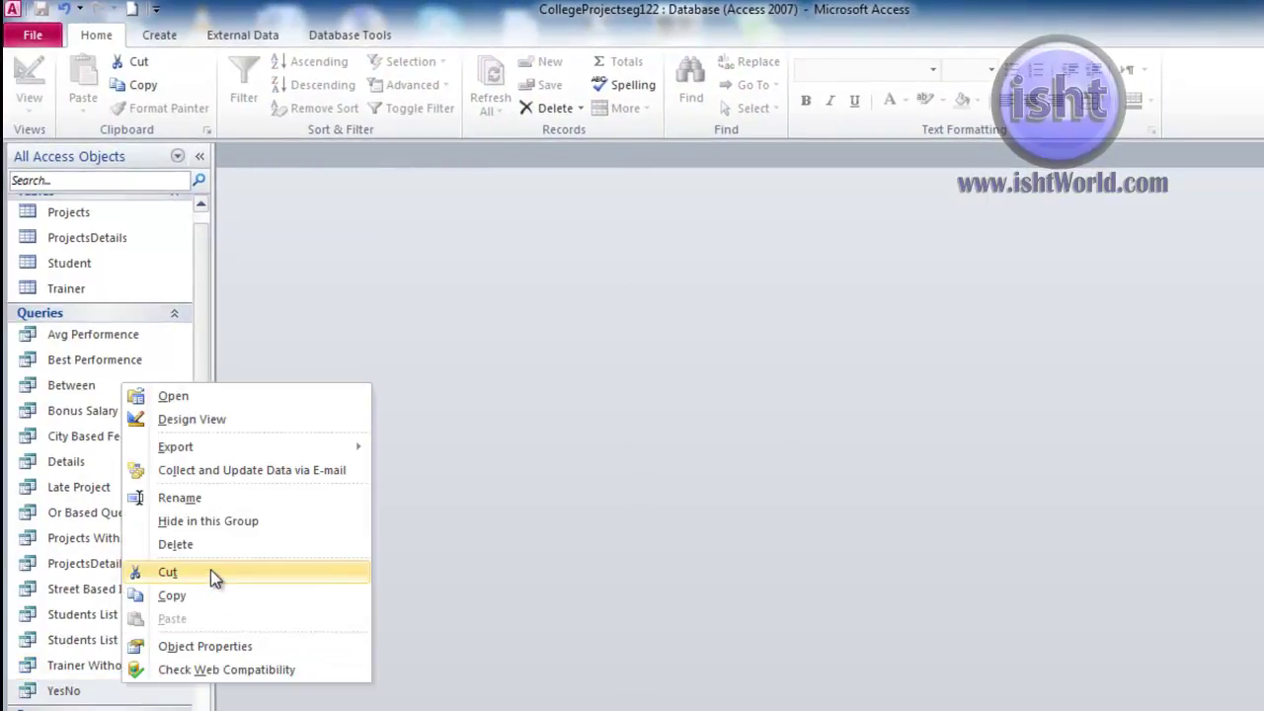
click(204, 418)
drag(567, 561, 542, 562)
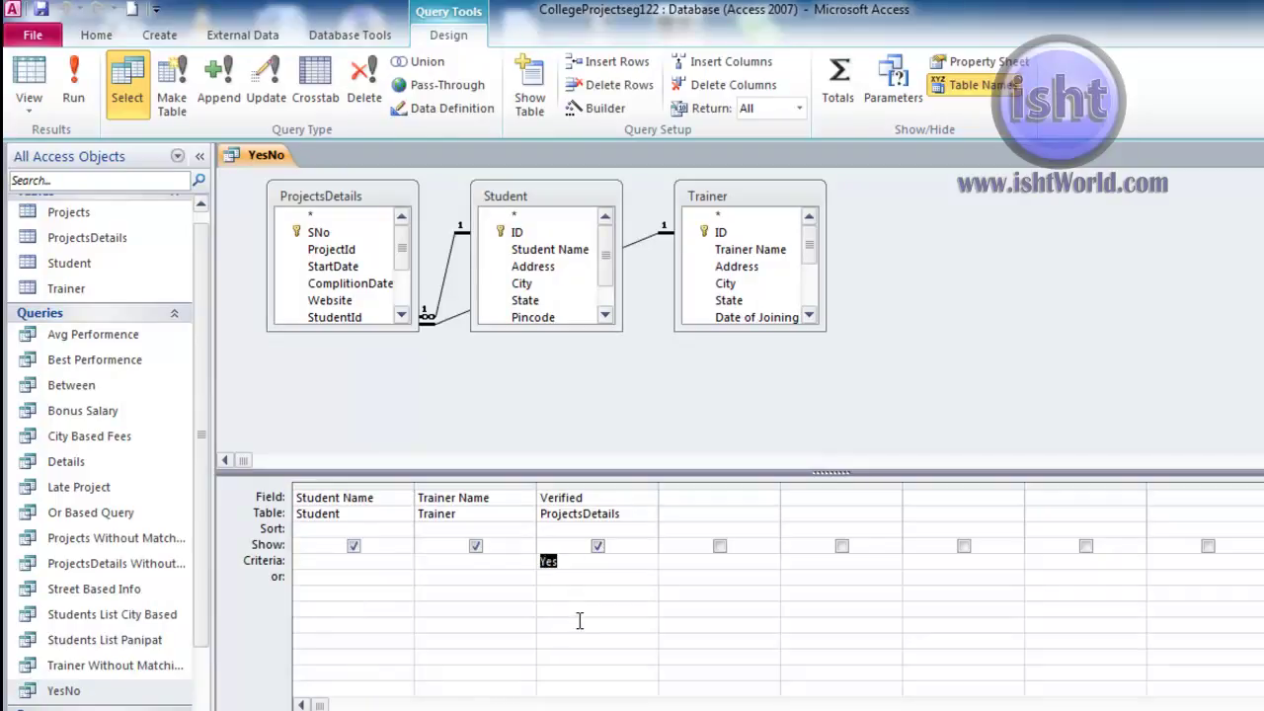
text(No)
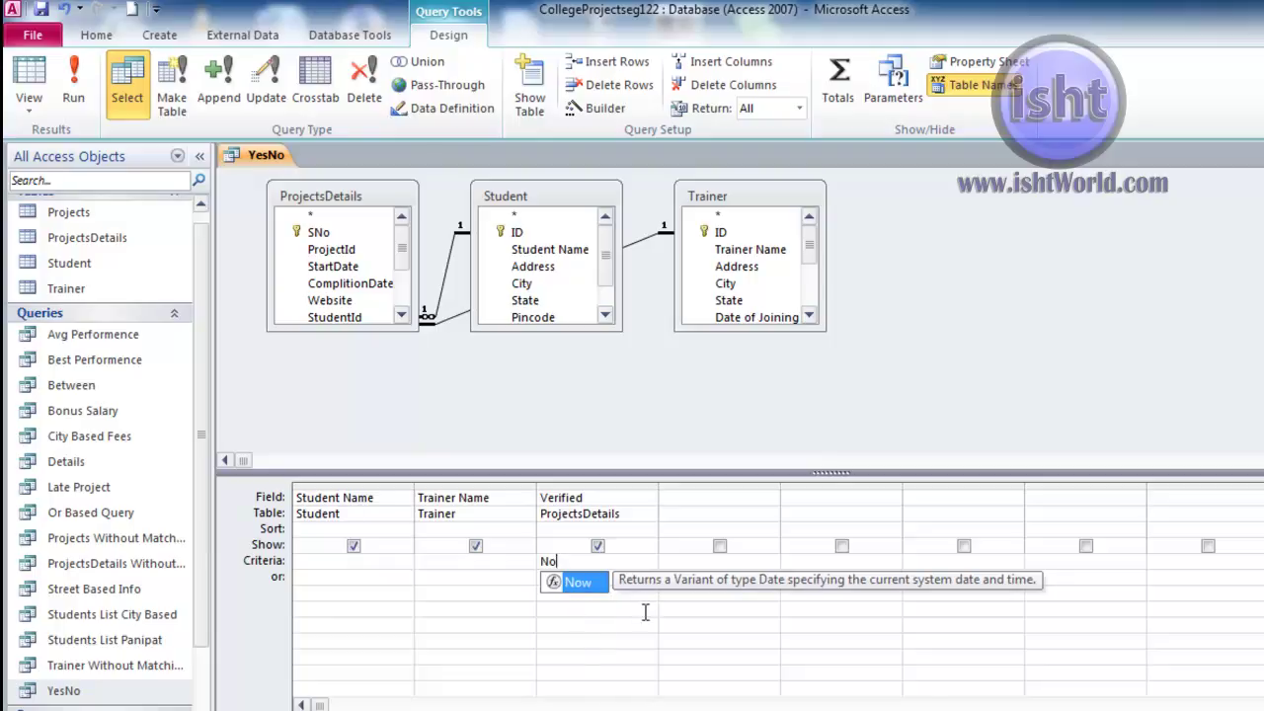
click(646, 632)
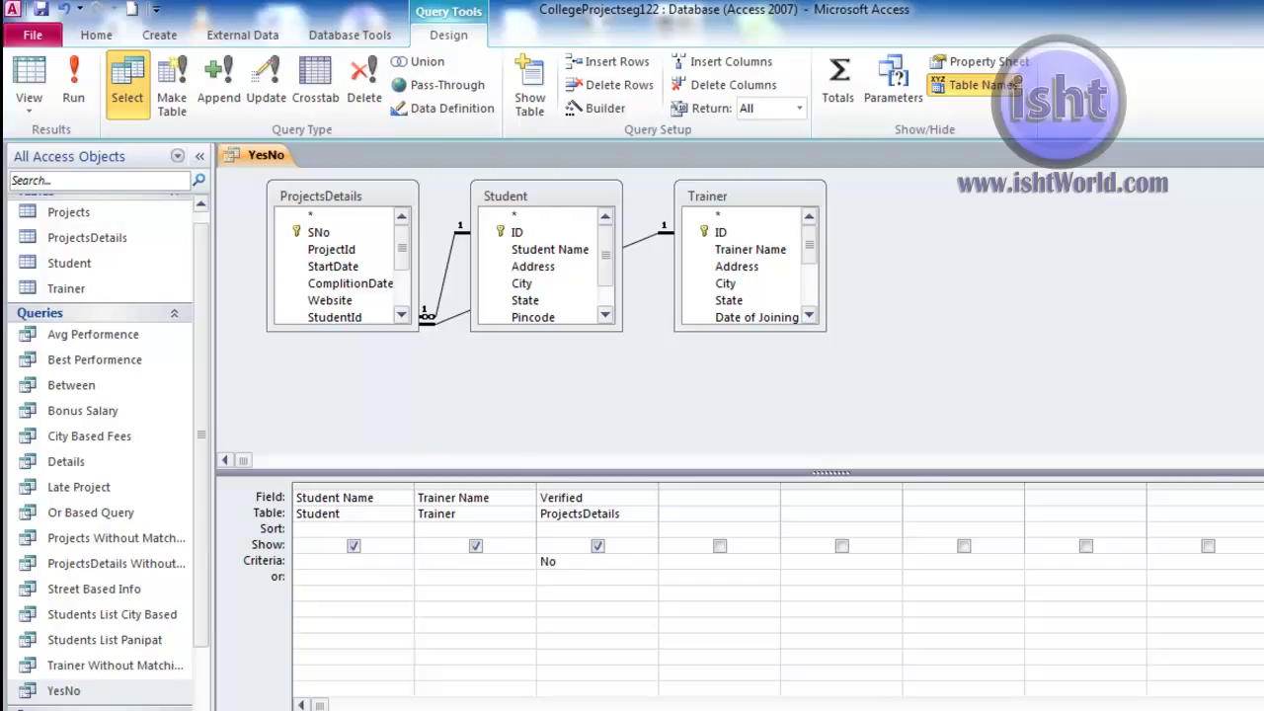
key(ctrl+w)
click(649, 450)
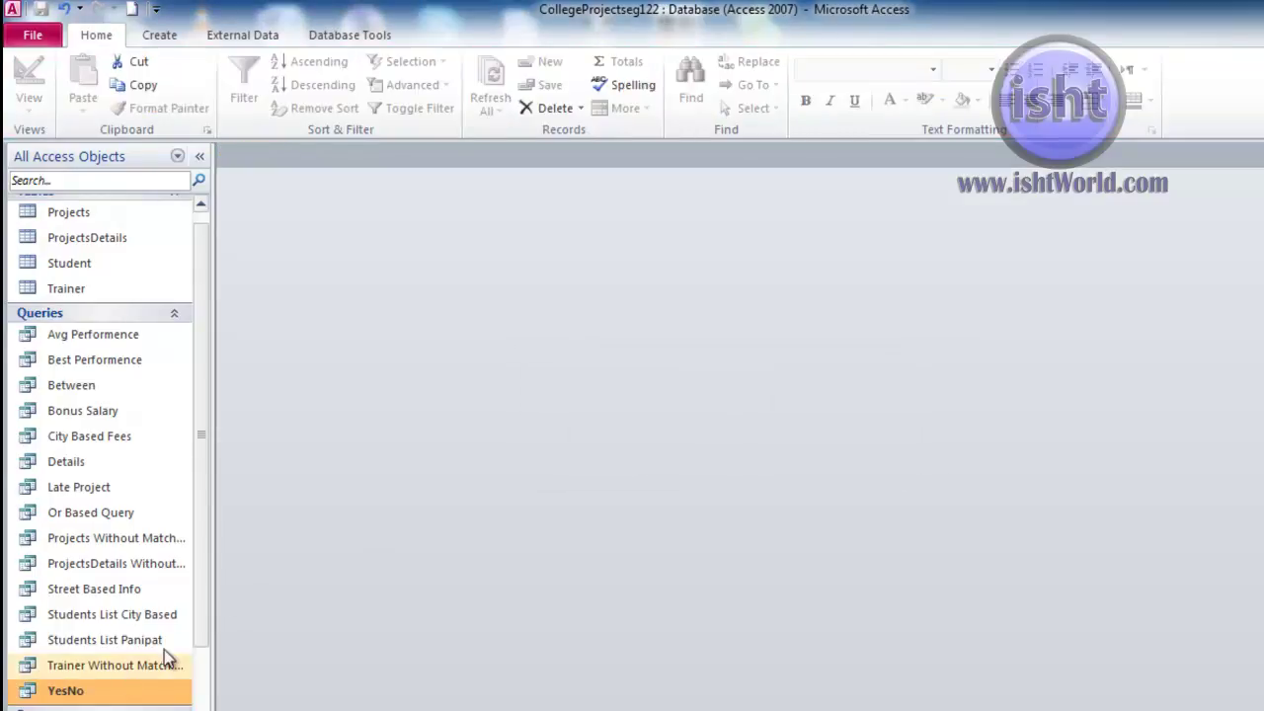
Step: Run the YesNo query to view the students and trainers of unverified projects, and close the results
double_click(94, 697)
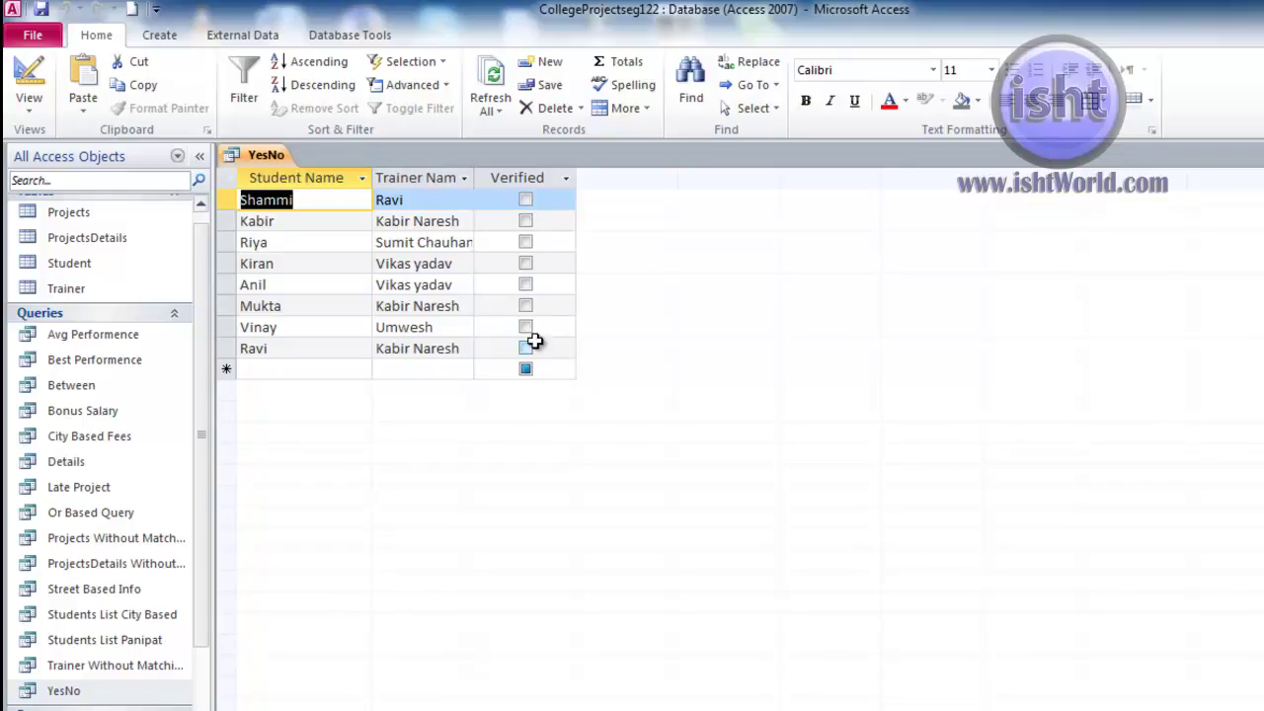
click(1246, 135)
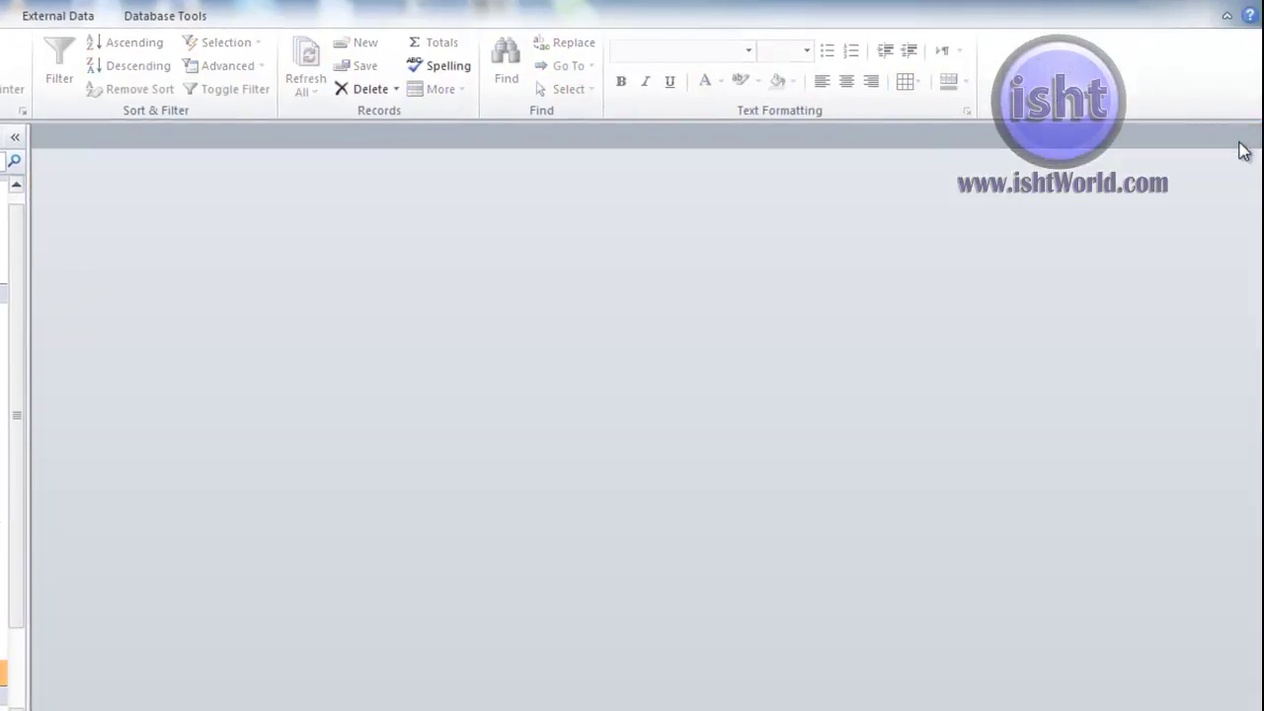